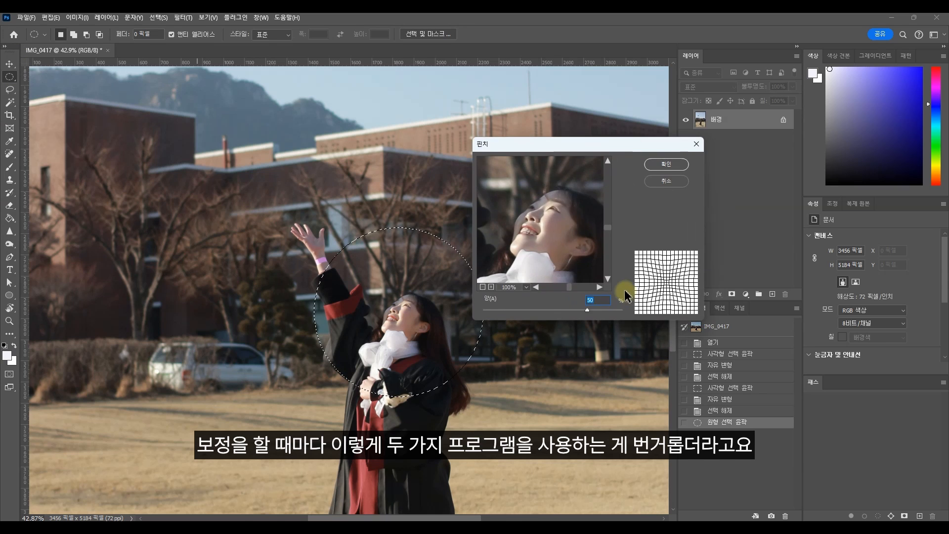
# - Open the Liquify filter on the selected face and reshape the chin line with an enlarged warp brush
pyautogui.hotkey('ctrl', 'shift', 'x')
pyautogui.scroll(2, 344, 308)
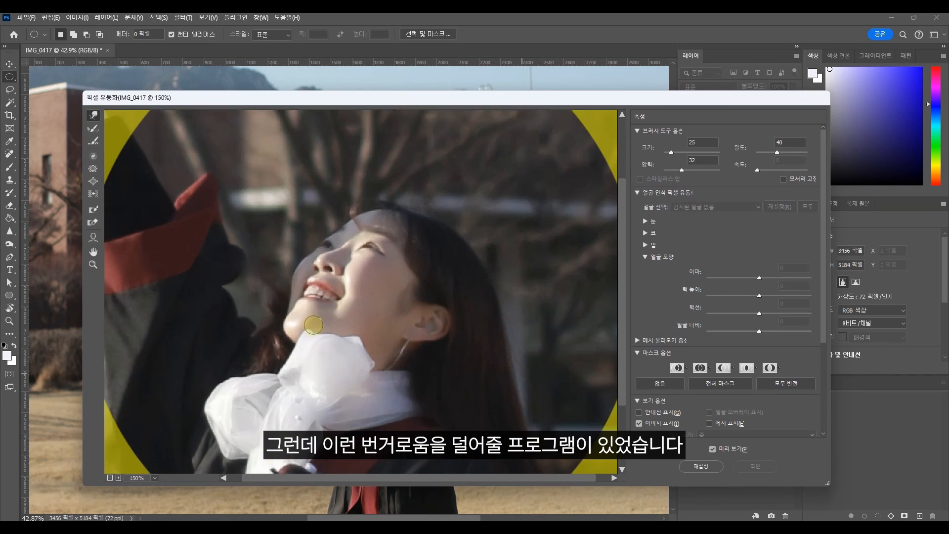
pyautogui.press(']')
pyautogui.press(']')
pyautogui.press(']')
pyautogui.moveTo(316, 338); pyautogui.dragTo(323, 334)
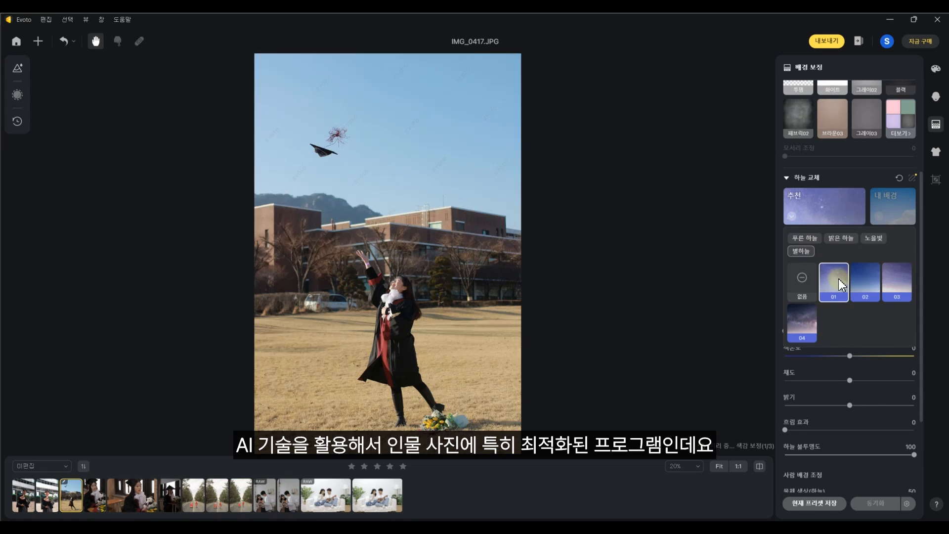
# - In Evoto, replace the graduation photo's sky with starry-sky (별하늘) option 01 and adjust the woman's height (키높이)
pyautogui.click(823, 284)
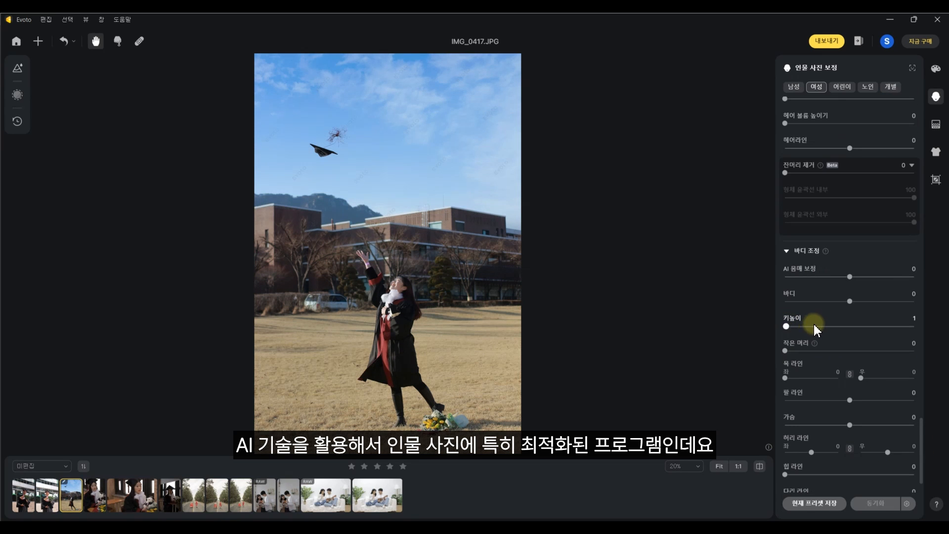
pyautogui.moveTo(815, 330); pyautogui.dragTo(796, 332)
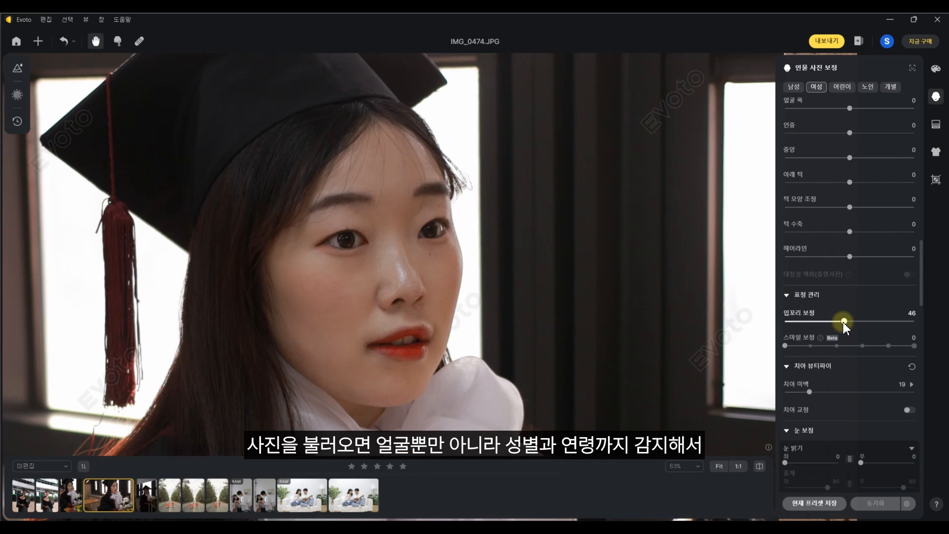
# - Reset the mouth-corner correction (입꼬리 보정) to 0 and set the face width (얼굴 폭) to -44
pyautogui.moveTo(845, 321); pyautogui.dragTo(786, 322)
pyautogui.scroll(2, 801, 388)
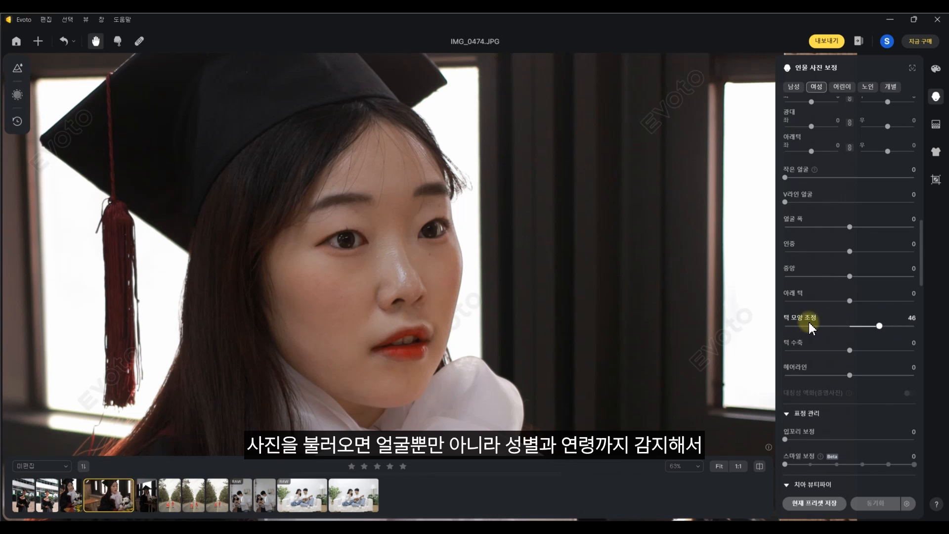
pyautogui.moveTo(850, 228); pyautogui.dragTo(819, 224)
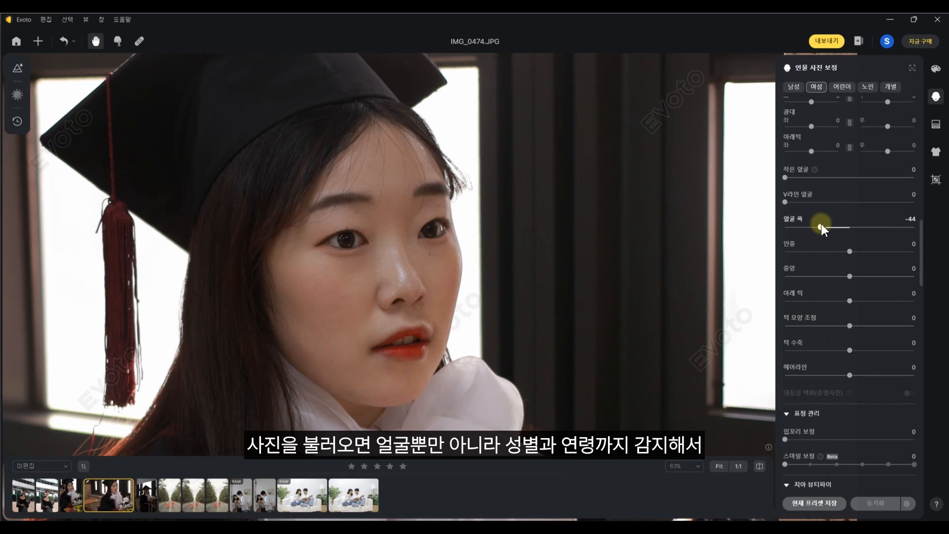
# - Apply the pale blue skin color swatch (피부 색깔) to the portrait and adjust its amount
pyautogui.scroll(2, 839, 268)
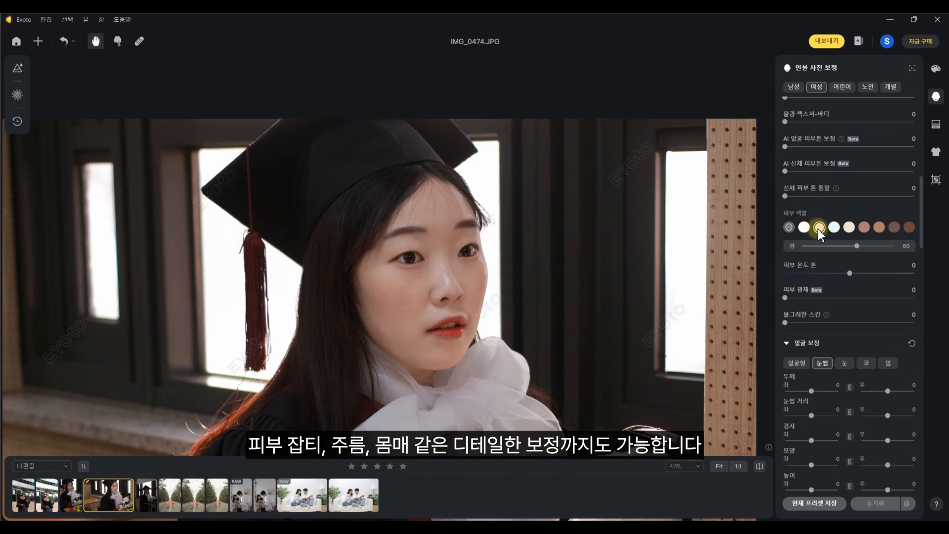
pyautogui.click(835, 227)
pyautogui.moveTo(814, 246); pyautogui.dragTo(832, 247)
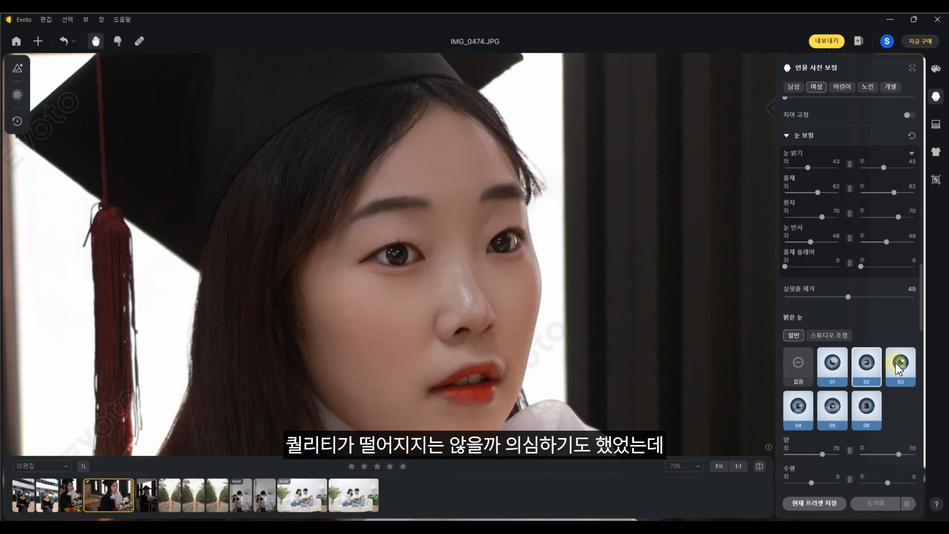
# - Try bright-eye (밝은 눈) catchlight style 04, and keep style 05 for the woman's eyes
pyautogui.click(797, 404)
pyautogui.click(834, 407)
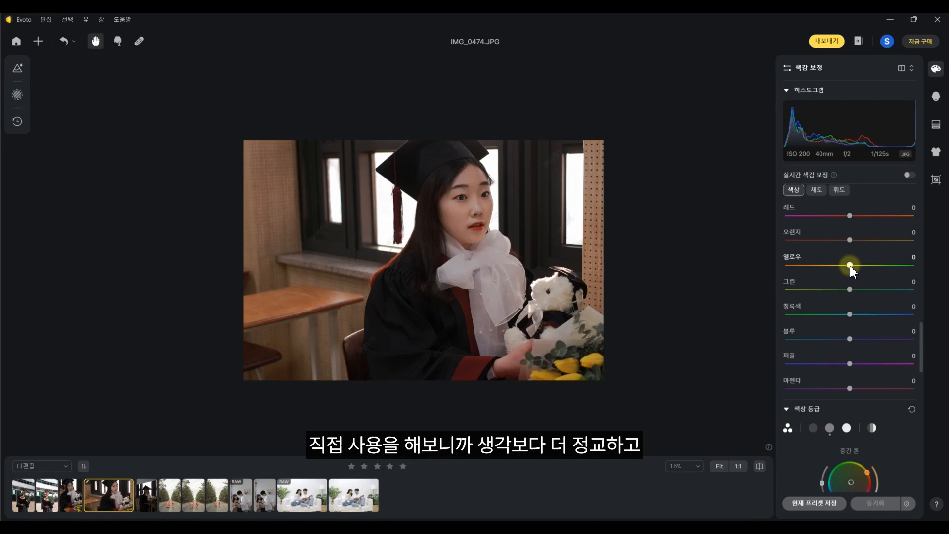
# - Shift the yellow hue toward green in the color adjustments and turn on the before/after comparison
pyautogui.moveTo(850, 265); pyautogui.dragTo(871, 265)
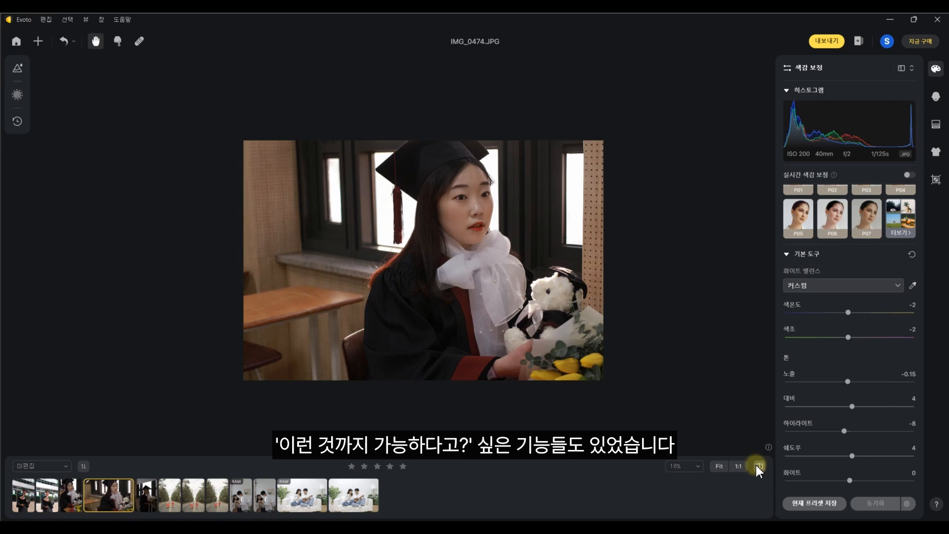
pyautogui.click(760, 466)
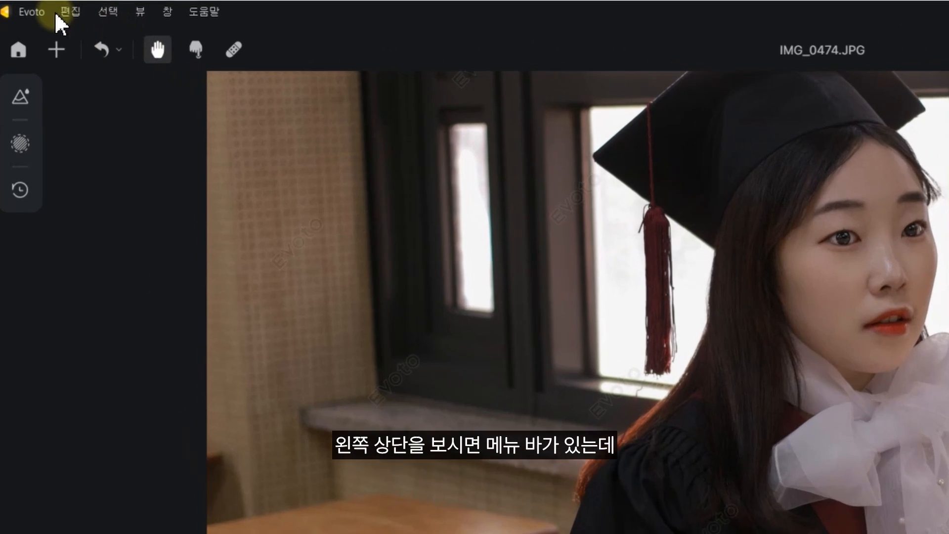
pyautogui.click(41, 20)
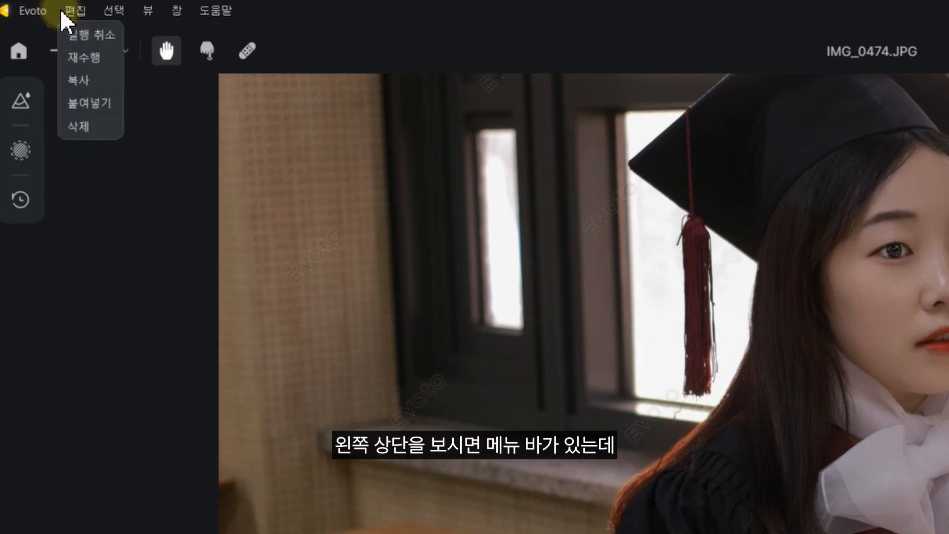
pyautogui.click(110, 10)
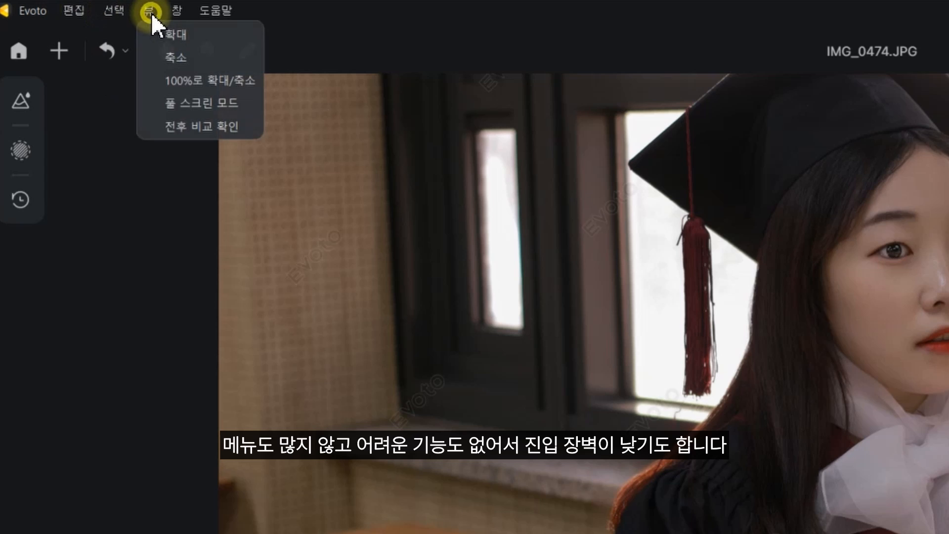
pyautogui.click(215, 11)
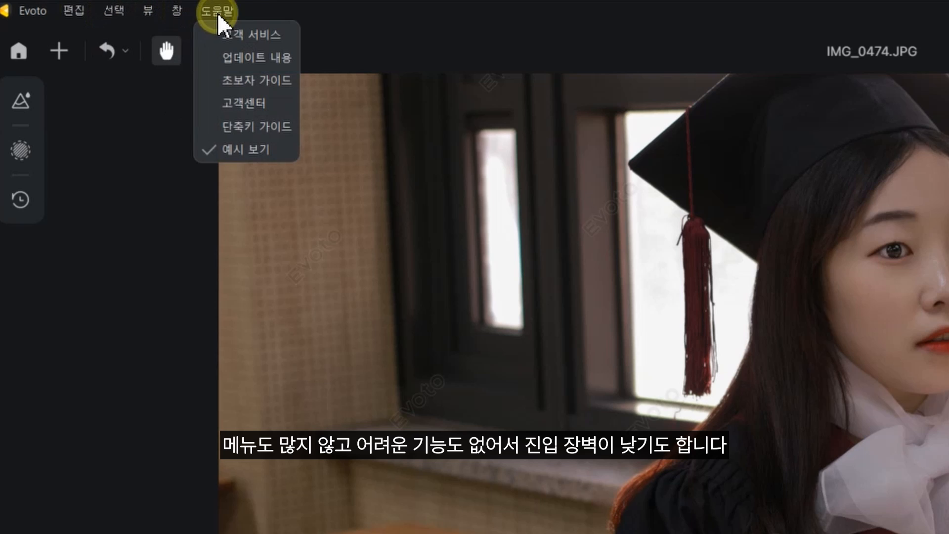
pyautogui.click(477, 106)
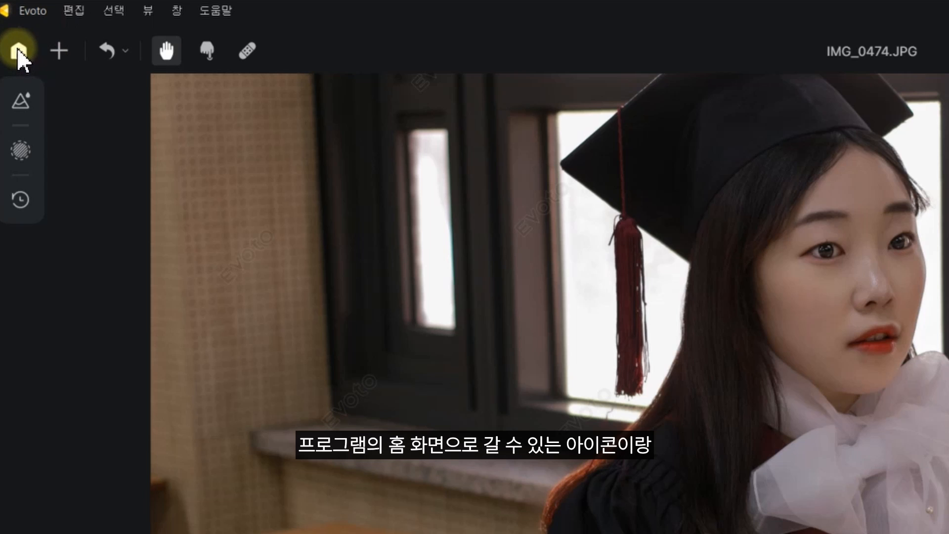
pyautogui.click(58, 51)
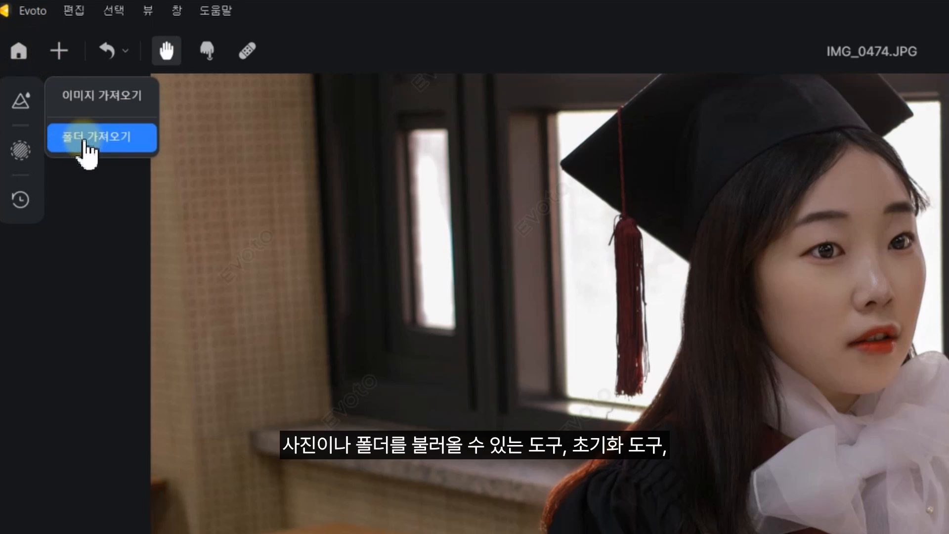
pyautogui.click(125, 45)
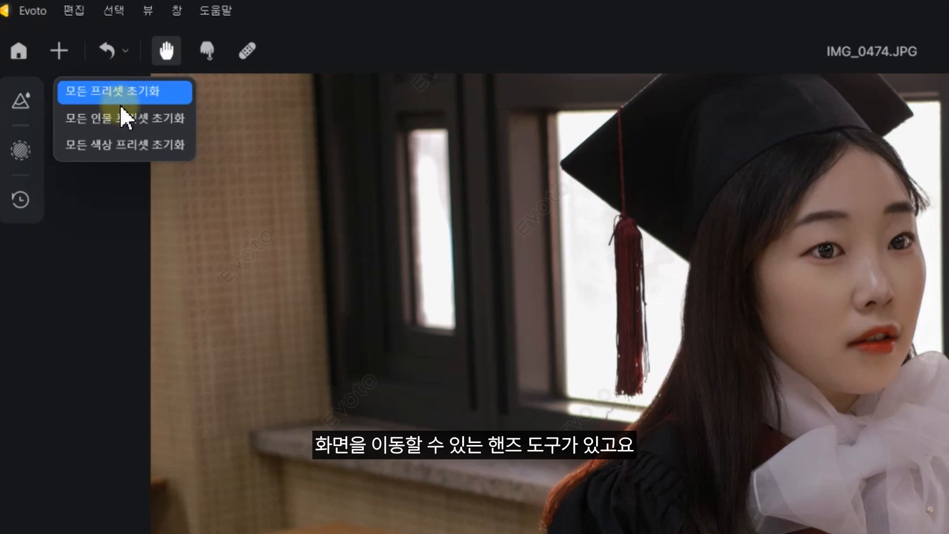
pyautogui.click(166, 49)
pyautogui.moveTo(721, 328); pyautogui.dragTo(632, 324)
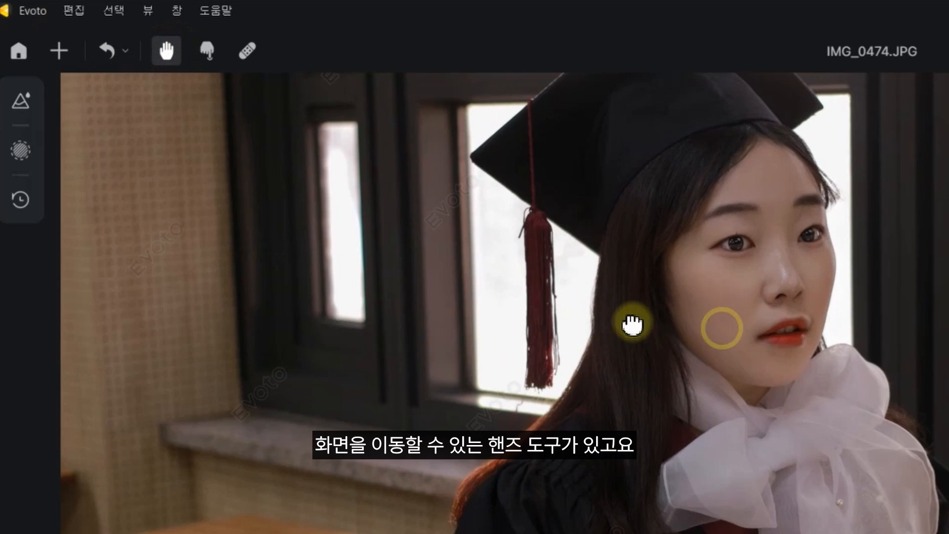
pyautogui.moveTo(546, 324); pyautogui.dragTo(636, 344)
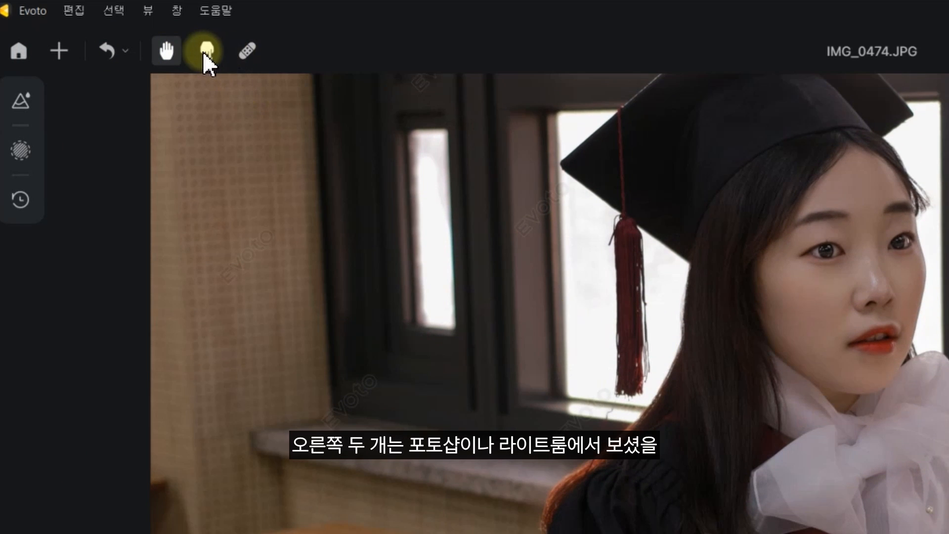
# - Look through the manual retouching tools, from Liquify and the spot healing brush to the clone stamp
pyautogui.click(205, 51)
pyautogui.click(247, 50)
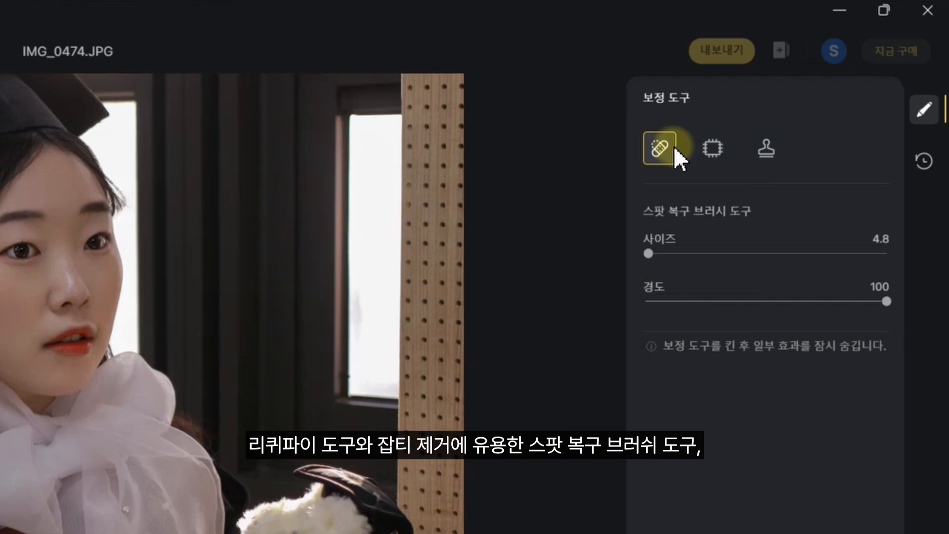
pyautogui.click(721, 143)
pyautogui.click(766, 146)
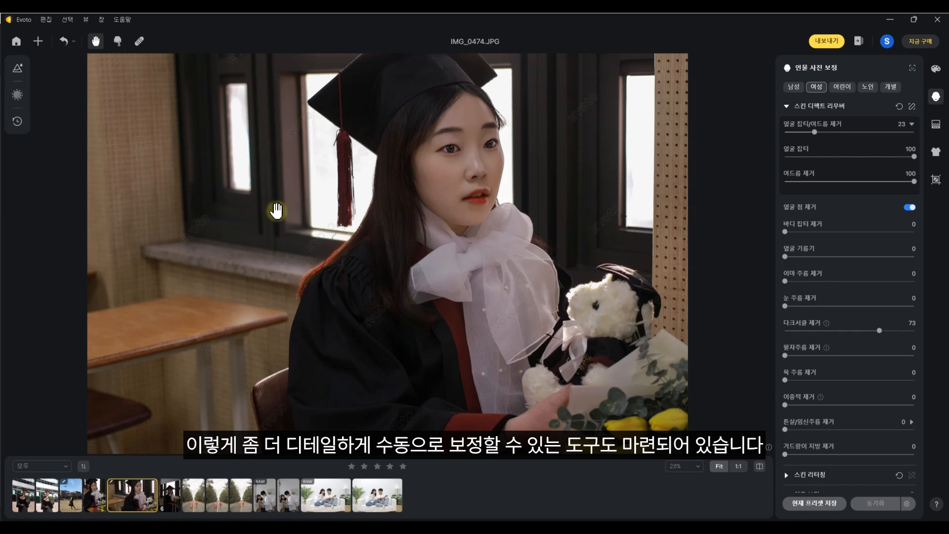
# - Review the recommended presets, the color mask options and the photo's edit history
pyautogui.click(19, 69)
pyautogui.click(54, 88)
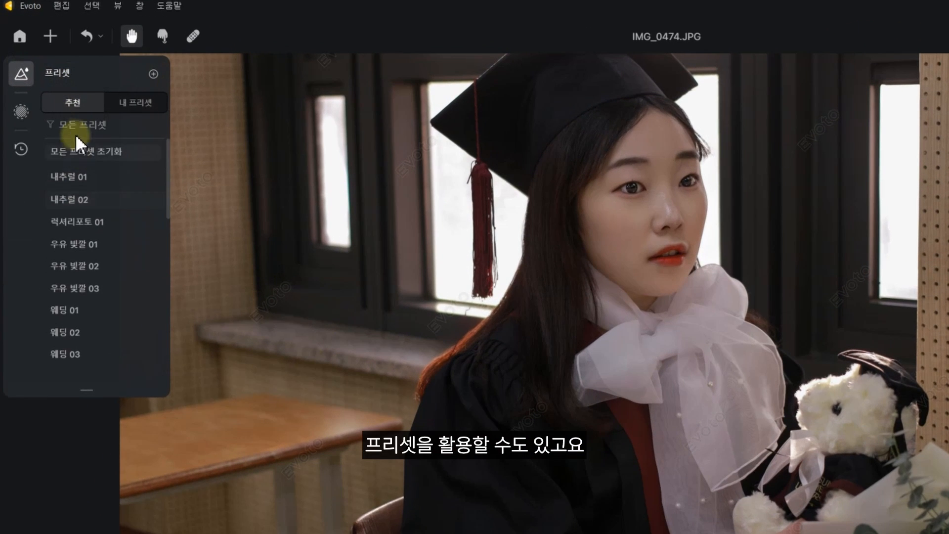
pyautogui.click(20, 111)
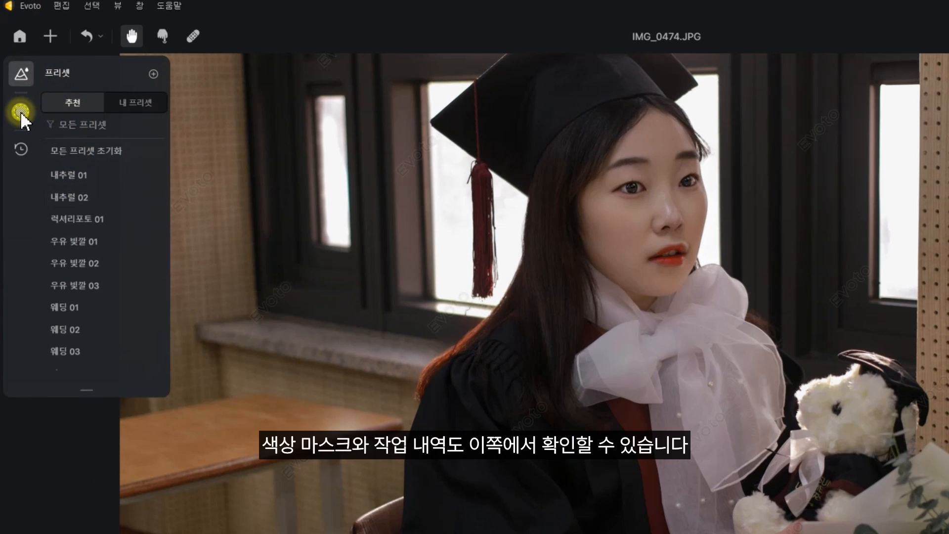
pyautogui.click(24, 146)
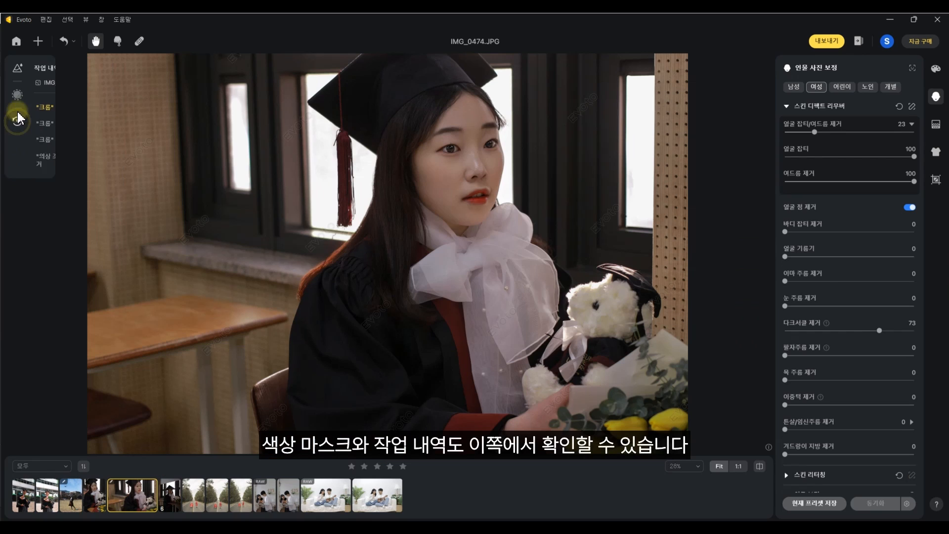
pyautogui.click(21, 149)
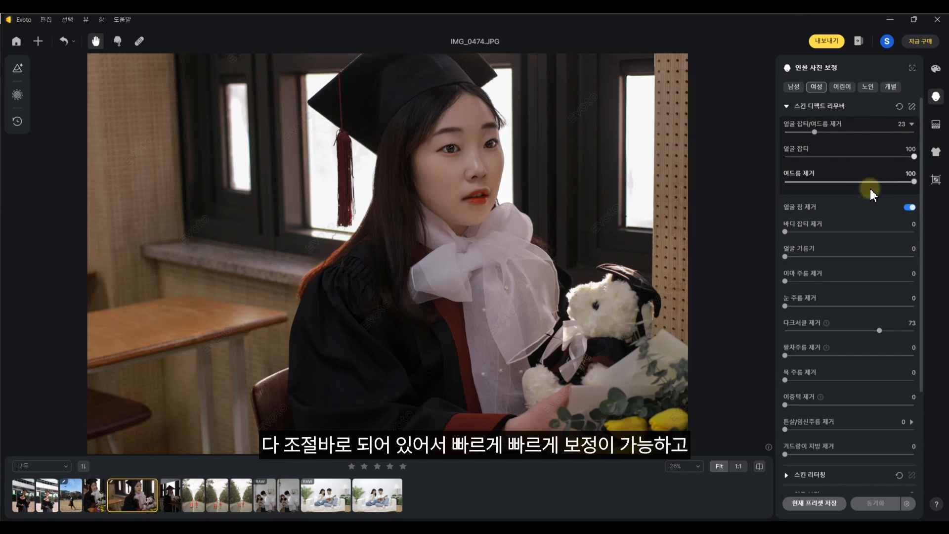
# - Examine the available skin, color, background, clothing and crop adjustments for the portrait
pyautogui.scroll(-3, 878, 225)
pyautogui.click(879, 341)
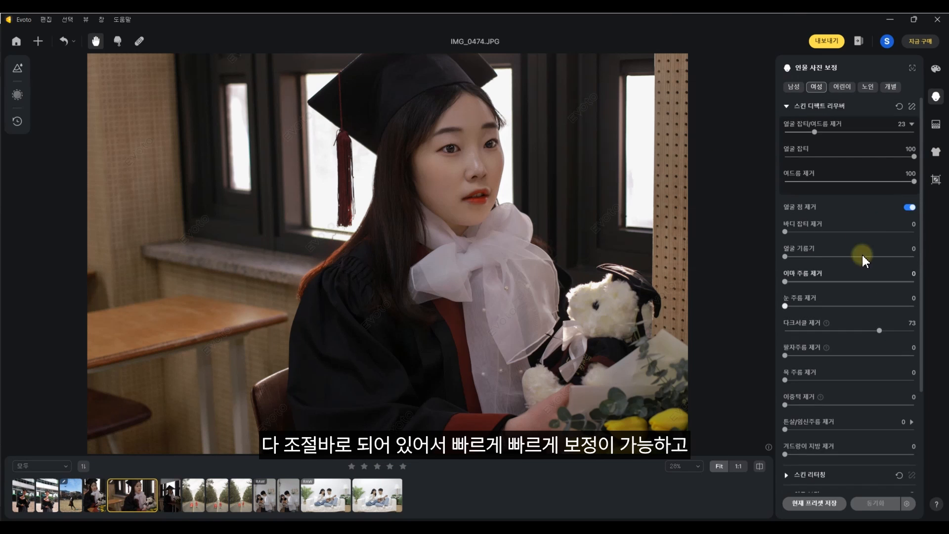
pyautogui.click(850, 317)
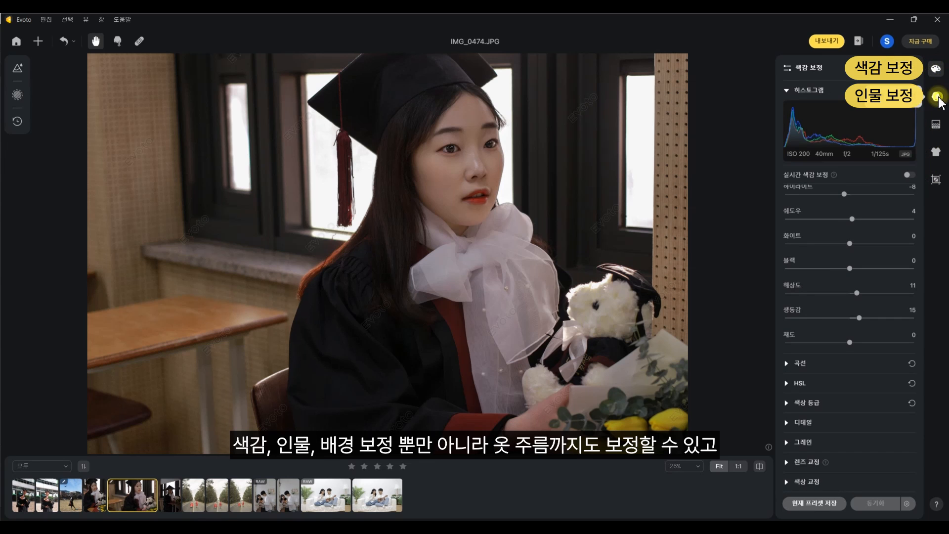
pyautogui.click(939, 127)
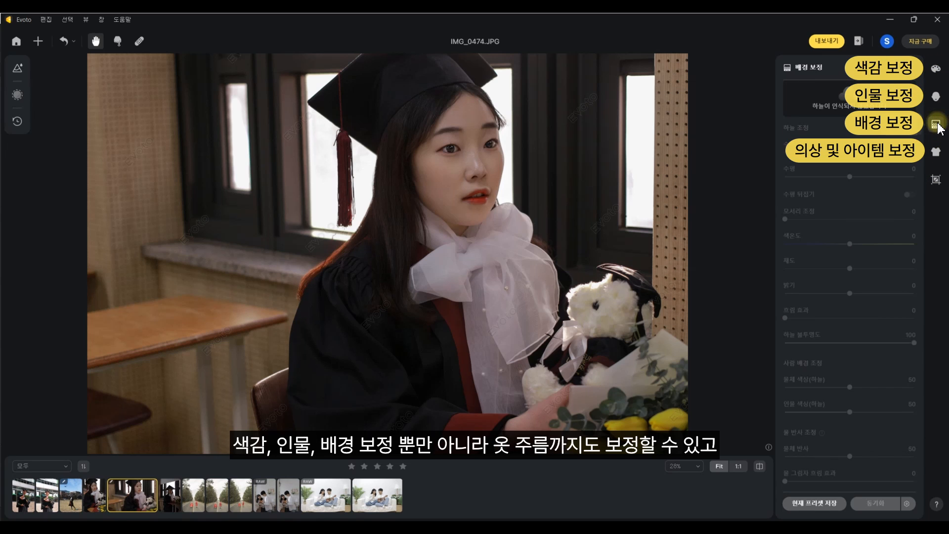
pyautogui.click(940, 152)
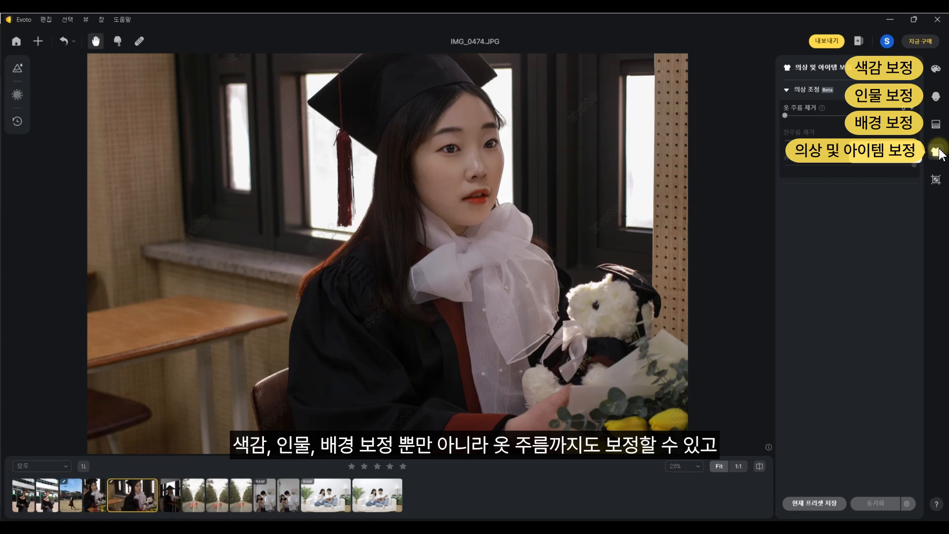
pyautogui.click(941, 181)
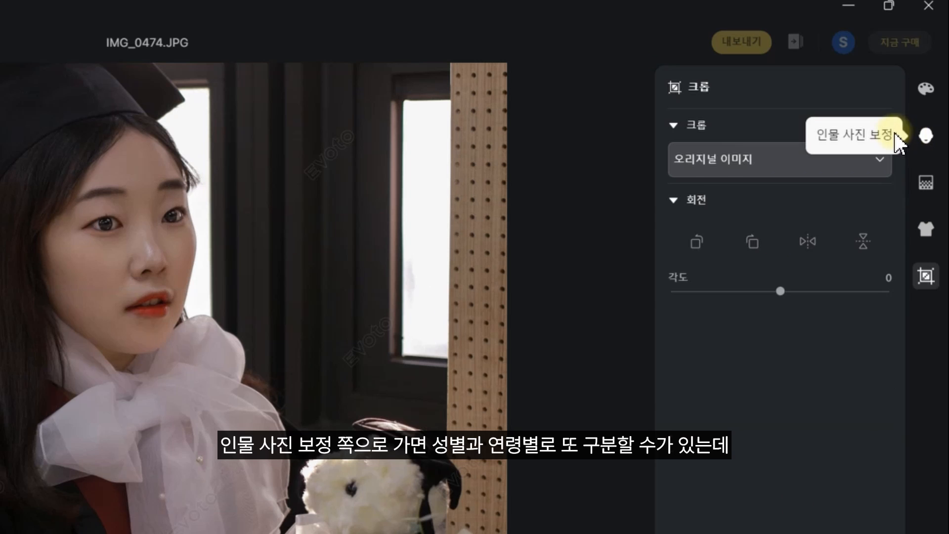
# - Compare the portrait retouching options for the male, female, child and elderly categories
pyautogui.click(936, 97)
pyautogui.click(793, 87)
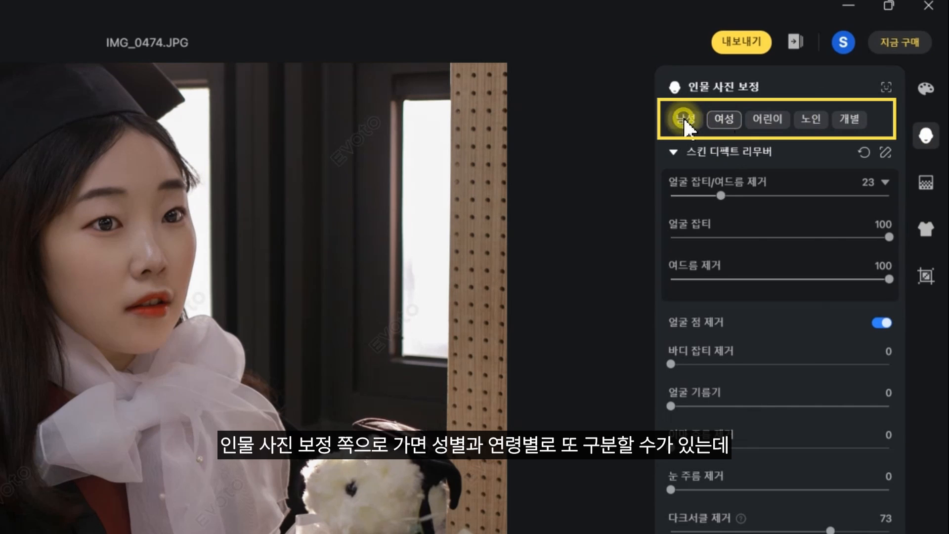
pyautogui.click(725, 119)
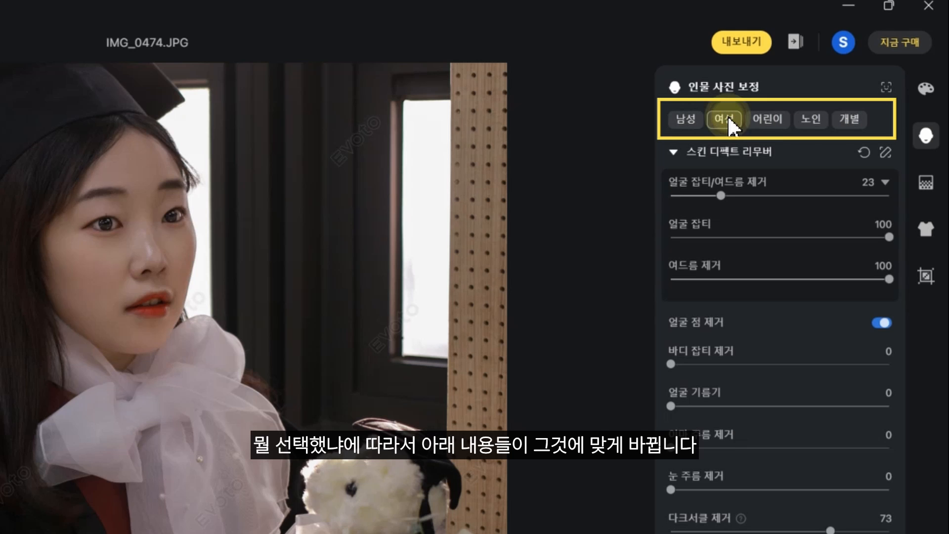
pyautogui.click(765, 121)
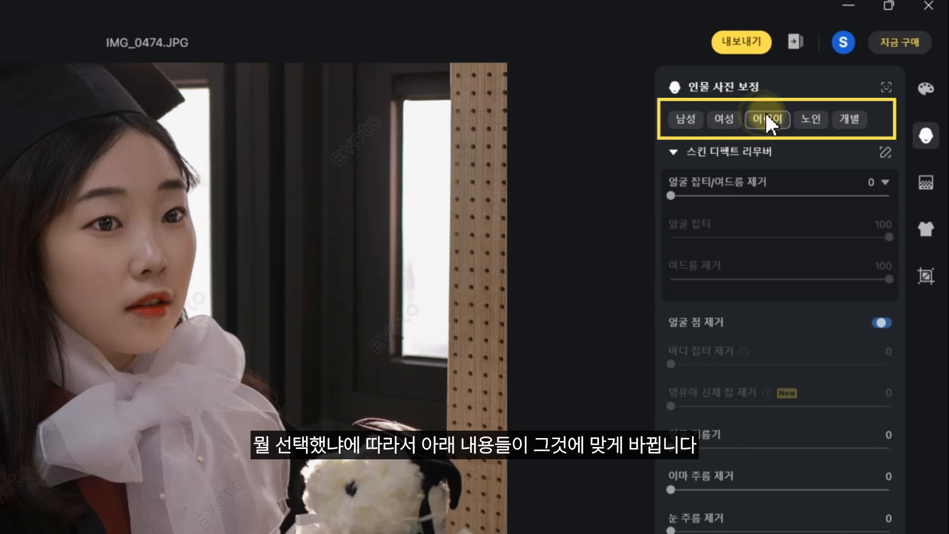
pyautogui.click(809, 116)
# - Switch portrait retouching to individual (개별) mode and set the brightness of both eyes to 18
pyautogui.click(852, 118)
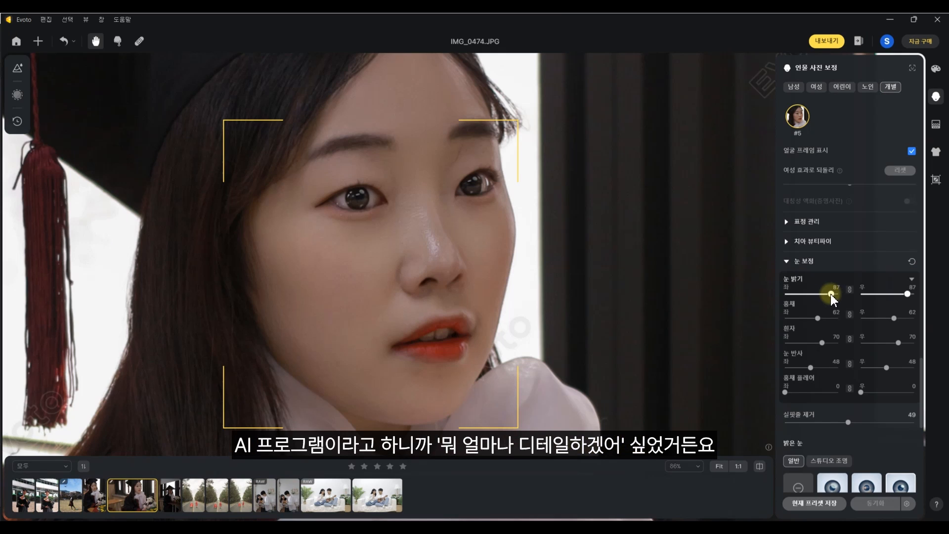
pyautogui.moveTo(834, 293); pyautogui.dragTo(795, 294)
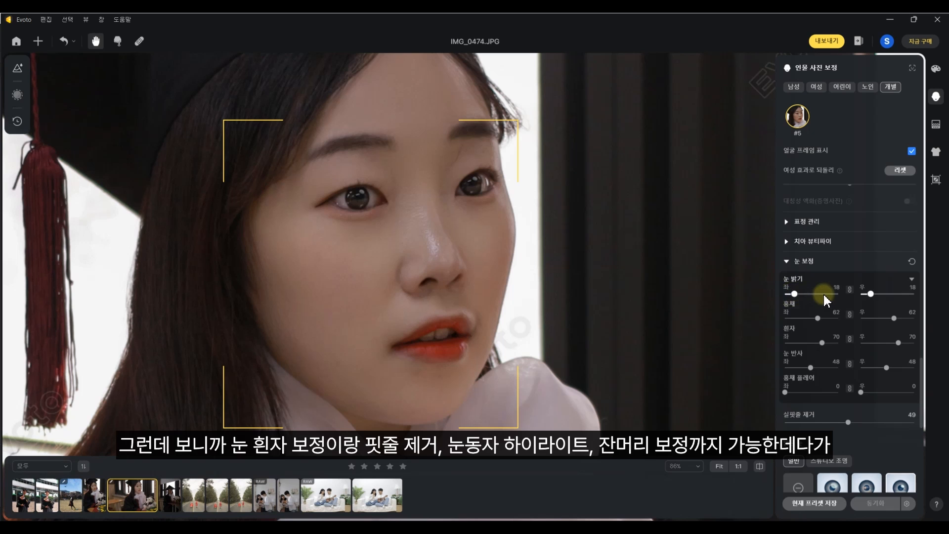
# - Look through the individual eye and hair adjustments, then switch portrait retouching to the female (여성) category
pyautogui.scroll(-4, 822, 346)
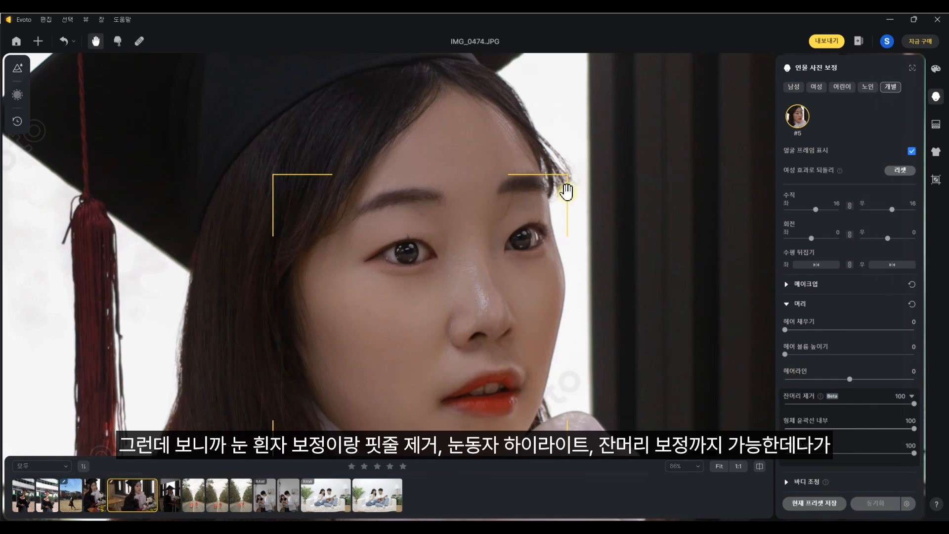
pyautogui.click(816, 86)
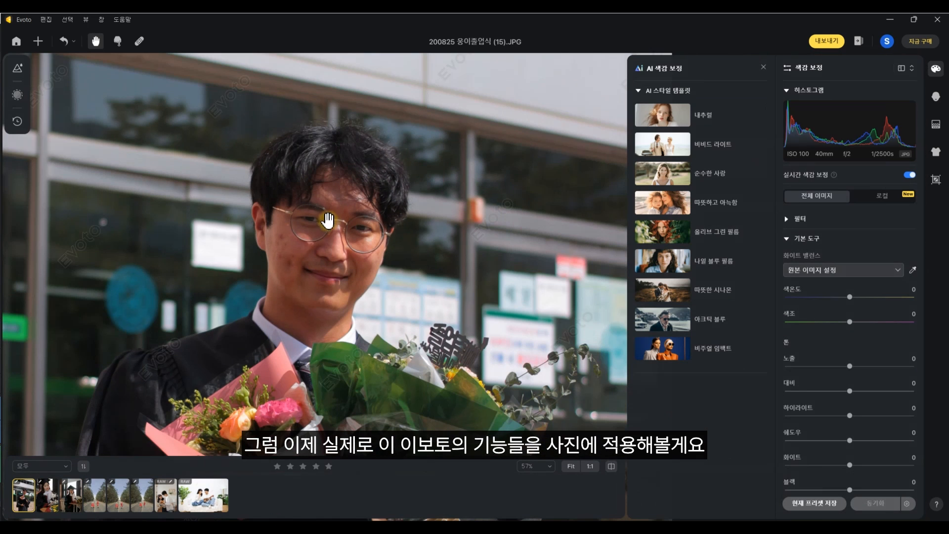
# - Examine the facial skin of the man holding bouquets in the graduation photo, both close up and in the full frame
pyautogui.scroll(-5, 338, 278)
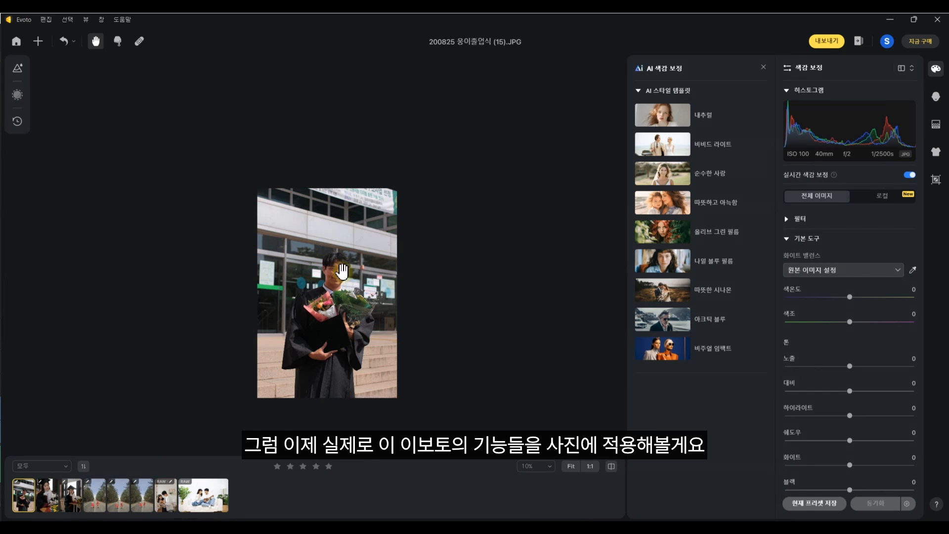
pyautogui.scroll(2, 342, 271)
pyautogui.scroll(3, 342, 271)
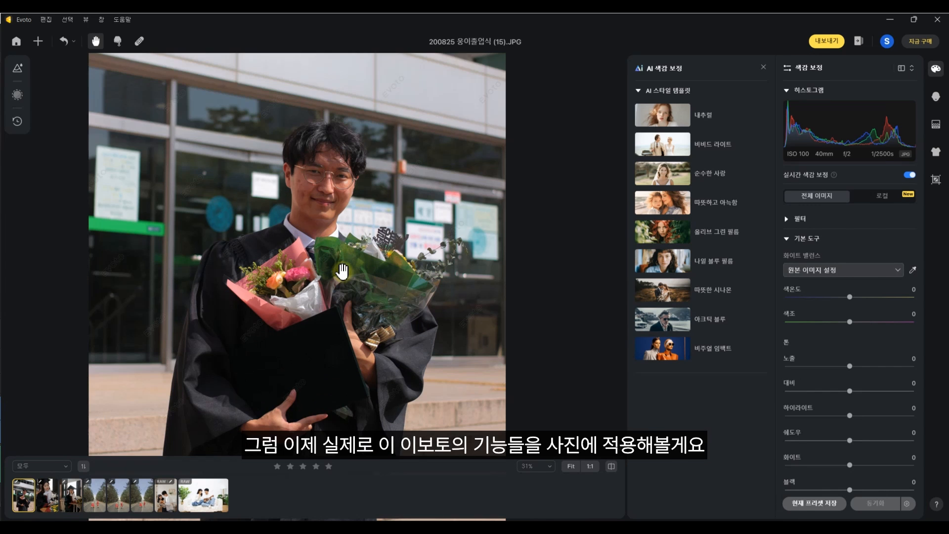
pyautogui.scroll(2, 306, 149)
pyautogui.scroll(3, 290, 189)
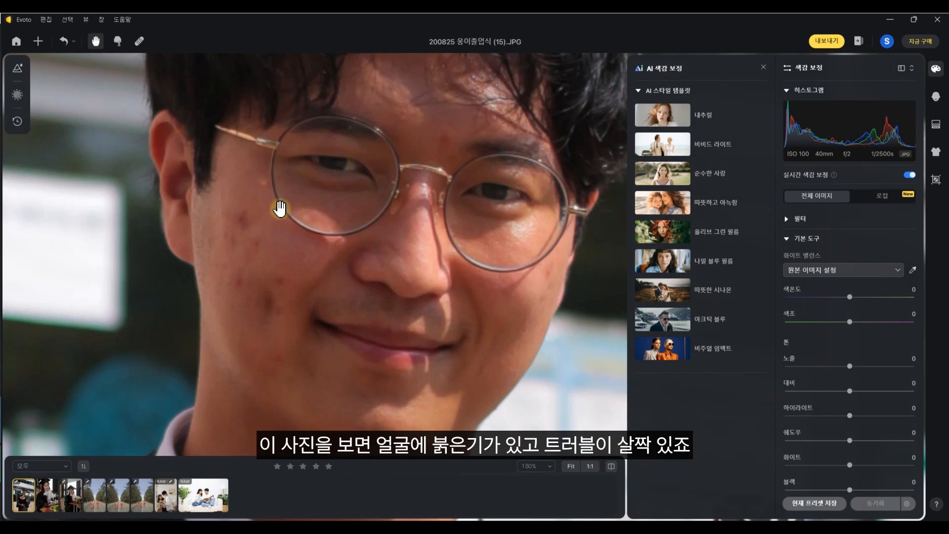
pyautogui.scroll(-1, 393, 244)
pyautogui.scroll(-2, 394, 244)
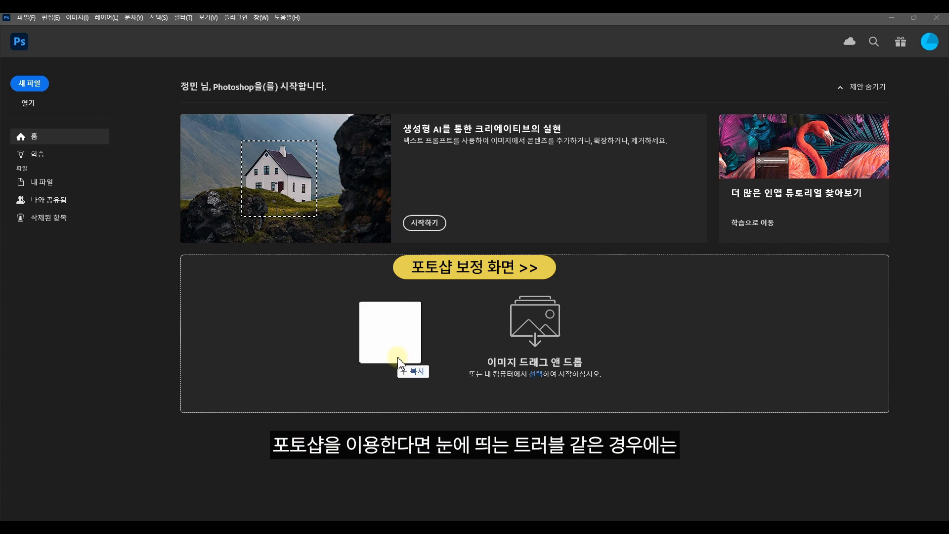
# - Open the man's graduation photo in Photoshop and remove the upper cheek blemishes with an enlarged Spot Healing Brush
pyautogui.moveTo(399, 364); pyautogui.dragTo(398, 363)
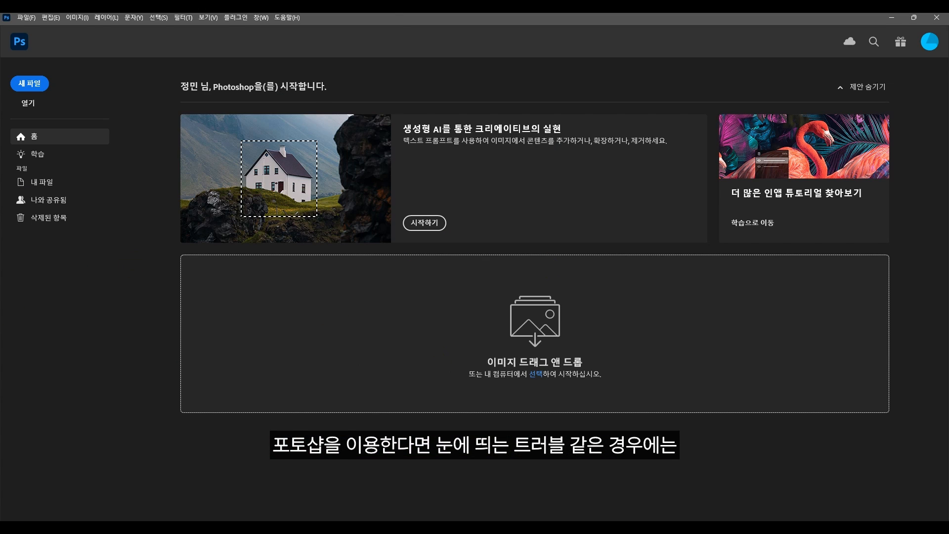
pyautogui.scroll(5, 326, 237)
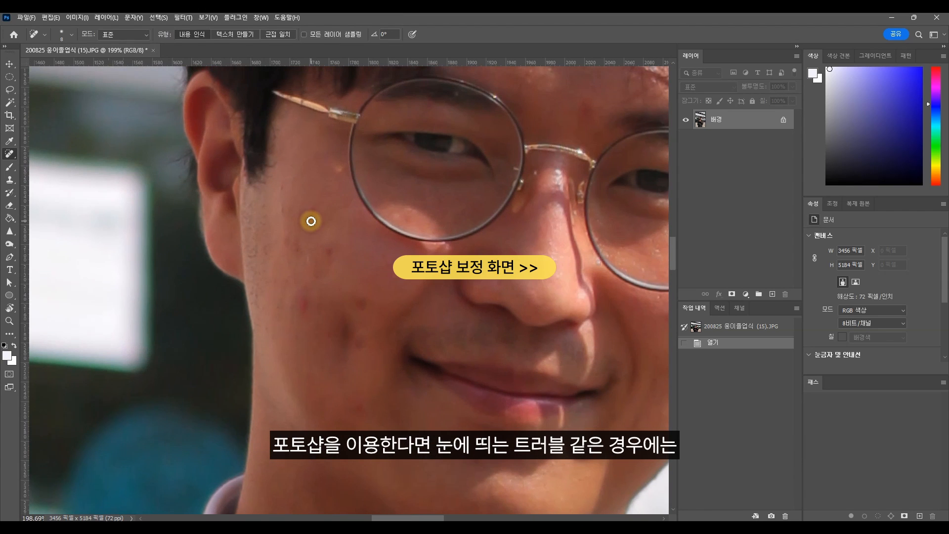
pyautogui.press(']')
pyautogui.press(']')
pyautogui.press(']')
pyautogui.press(']')
pyautogui.click(314, 220)
pyautogui.click(318, 225)
pyautogui.click(312, 259)
pyautogui.click(332, 258)
pyautogui.click(335, 257)
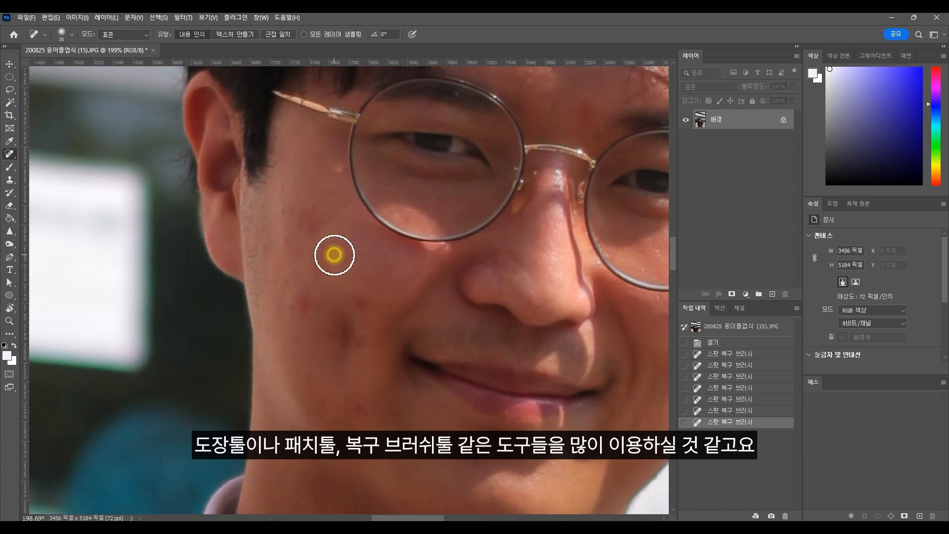
# - Outline further blemishes on the man's cheek with the Patch tool and replace each with nearby clean skin
pyautogui.hotkey('shift', 'j')
pyautogui.hotkey('shift', 'j')
pyautogui.moveTo(290, 304); pyautogui.dragTo(292, 303)
pyautogui.moveTo(302, 305); pyautogui.dragTo(307, 345)
pyautogui.hotkey('ctrl', 'd')
pyautogui.moveTo(371, 313); pyautogui.dragTo(369, 311)
pyautogui.moveTo(363, 305); pyautogui.dragTo(371, 278)
pyautogui.hotkey('ctrl', 'd')
pyautogui.moveTo(321, 250); pyautogui.dragTo(325, 250)
pyautogui.moveTo(327, 251); pyautogui.dragTo(348, 262)
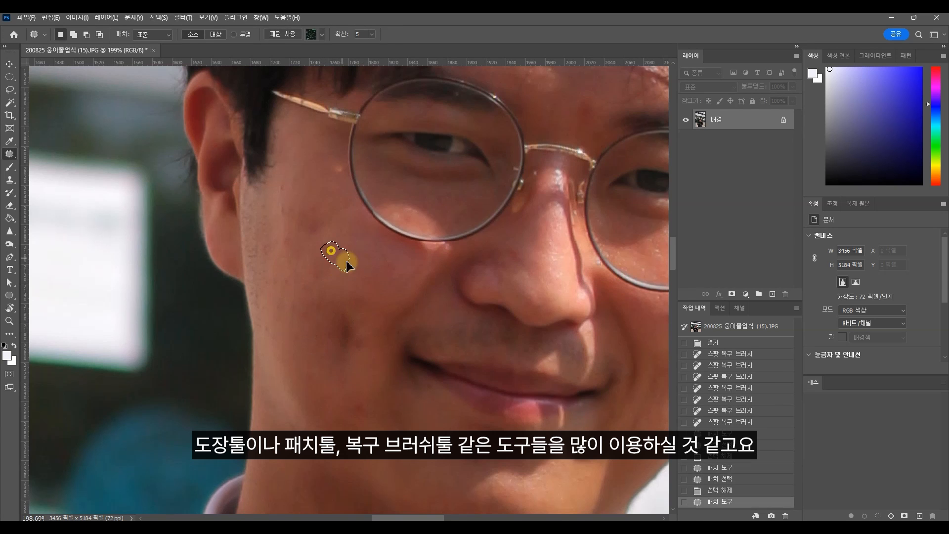
pyautogui.hotkey('ctrl', 'd')
pyautogui.moveTo(319, 231); pyautogui.dragTo(349, 250)
pyautogui.hotkey('ctrl', 'd')
pyautogui.moveTo(283, 216); pyautogui.dragTo(297, 209)
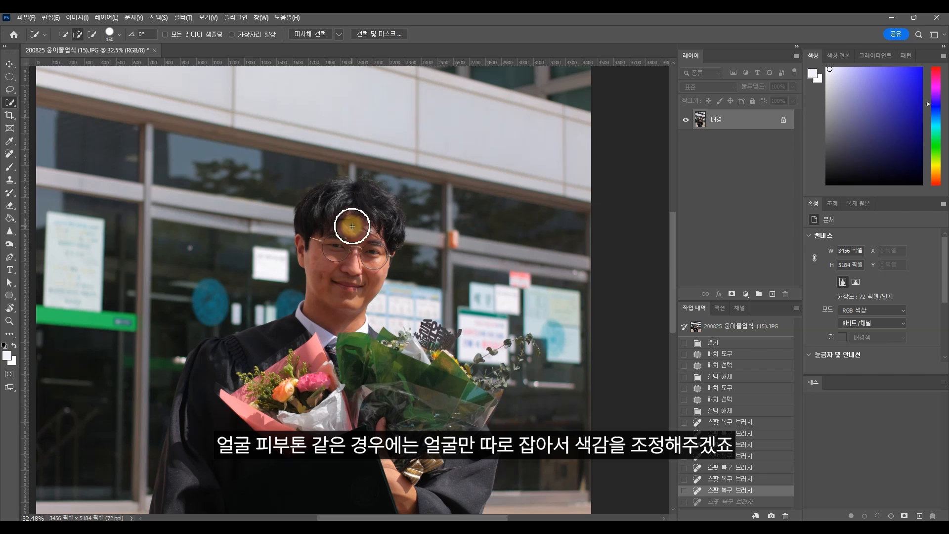
# - Select the man's face and add a Selective Color layer with the reds at magenta -14, yellow -11 and black -1
pyautogui.moveTo(352, 226)
pyautogui.mouseDown()
pyautogui.moveTo(350, 296)
pyautogui.moveTo(342, 242)
pyautogui.moveTo(307, 246)
pyautogui.moveTo(337, 261)
pyautogui.moveTo(308, 213)
pyautogui.moveTo(308, 222)
pyautogui.moveTo(368, 206)
pyautogui.moveTo(349, 227)
pyautogui.mouseUp()
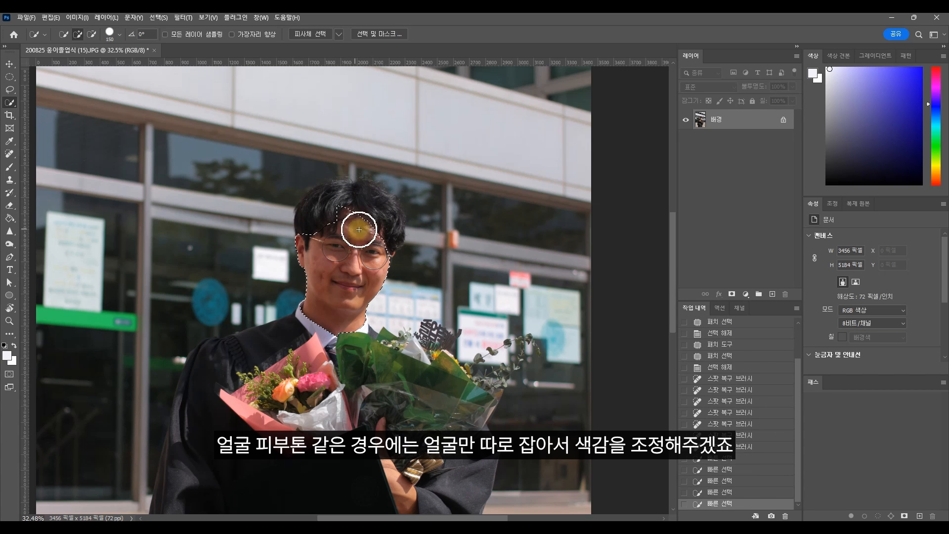
pyautogui.click(745, 293)
pyautogui.click(764, 468)
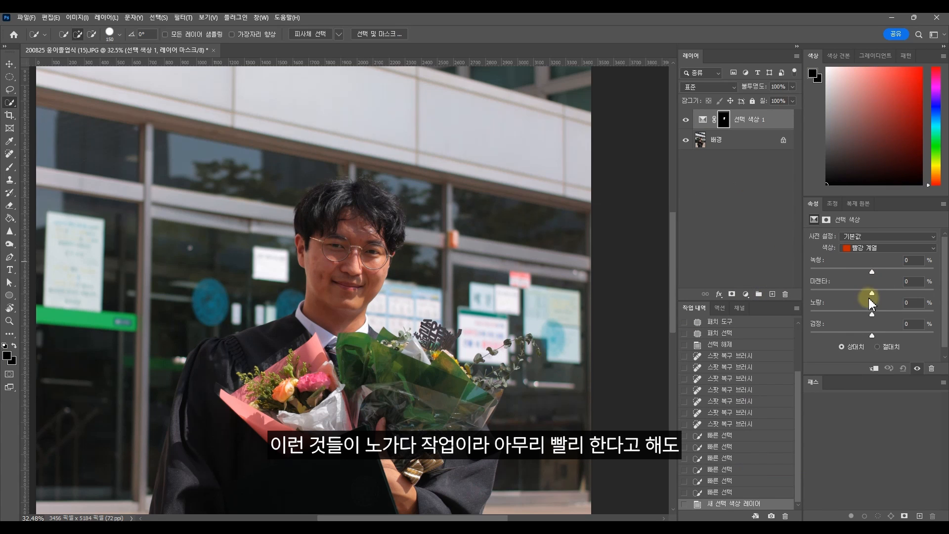
pyautogui.moveTo(872, 293); pyautogui.dragTo(866, 314)
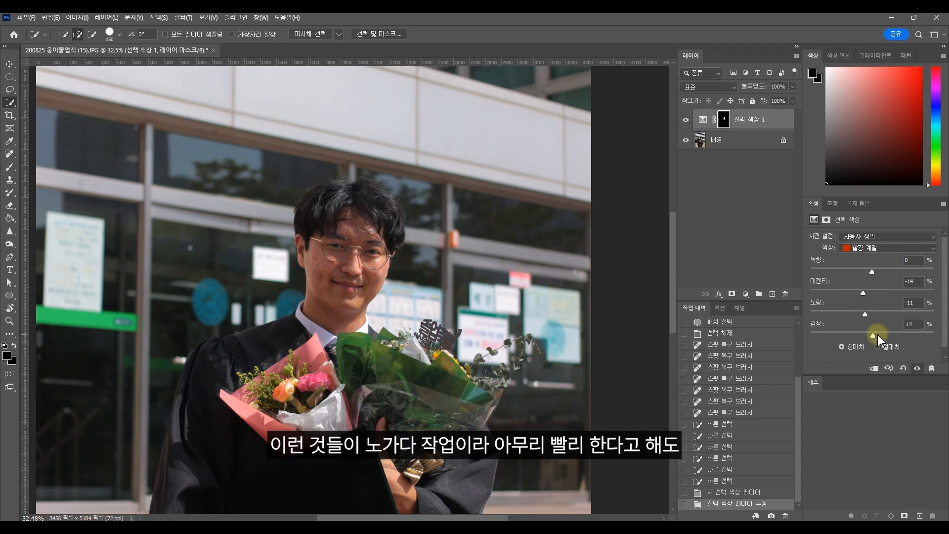
# - Compare the face with and without the Selective Color layer by toggling the layer's visibility
pyautogui.doubleClick(686, 120)
pyautogui.doubleClick(687, 121)
pyautogui.doubleClick(686, 120)
pyautogui.moveTo(381, 260); pyautogui.dragTo(423, 269)
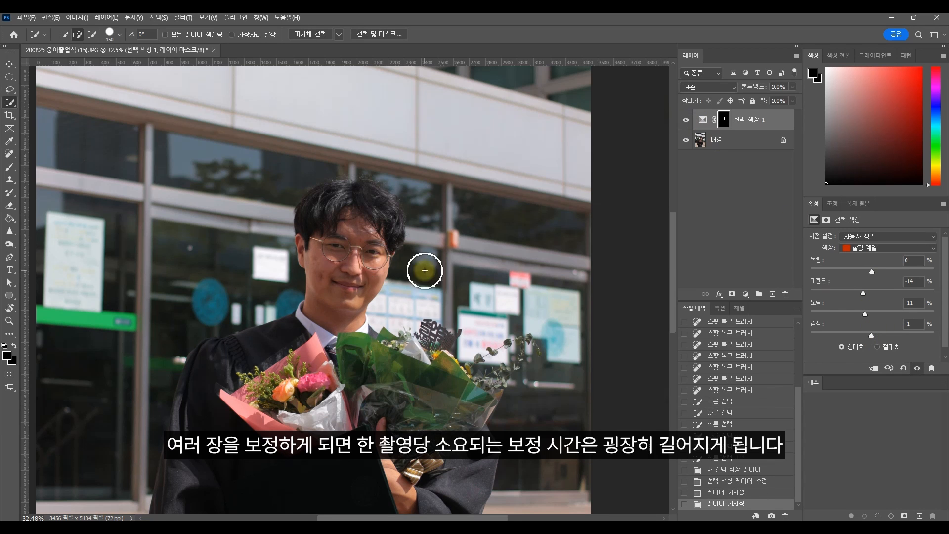
pyautogui.hotkey('ctrl', 'd')
pyautogui.scroll(2, 424, 269)
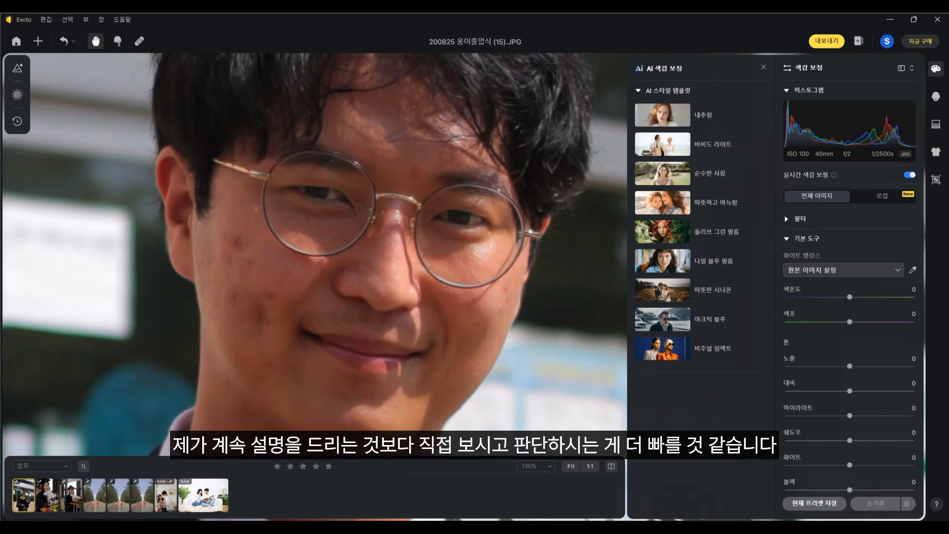
# - Switch to Evoto's male portrait retouching and set face blemish/acne removal to 58, facial oil to 51 and dark circle removal to 62
pyautogui.click(937, 97)
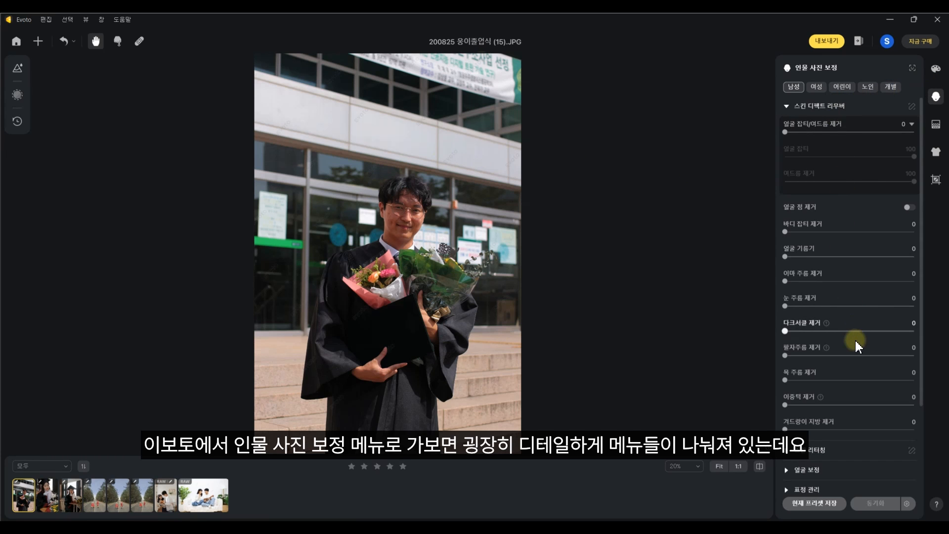
pyautogui.scroll(-5, 854, 346)
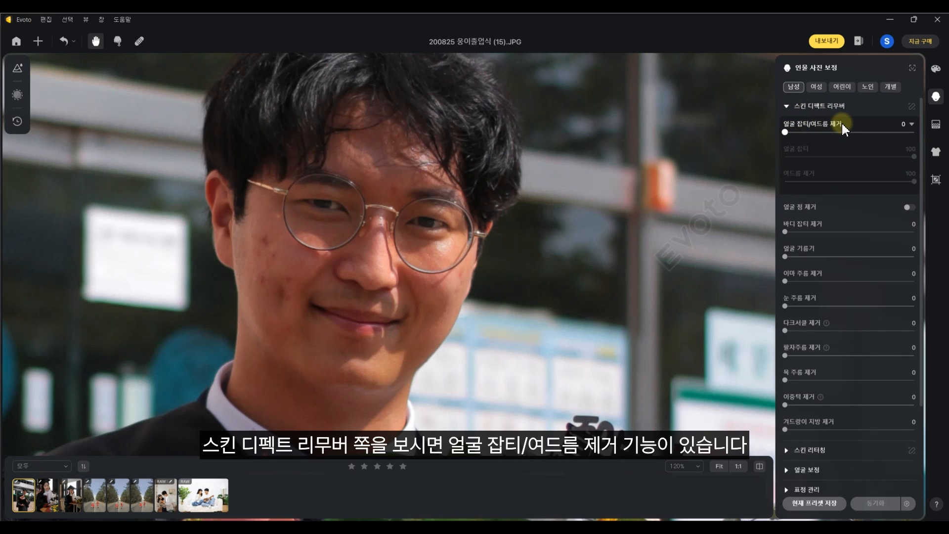
pyautogui.moveTo(785, 132); pyautogui.dragTo(819, 133)
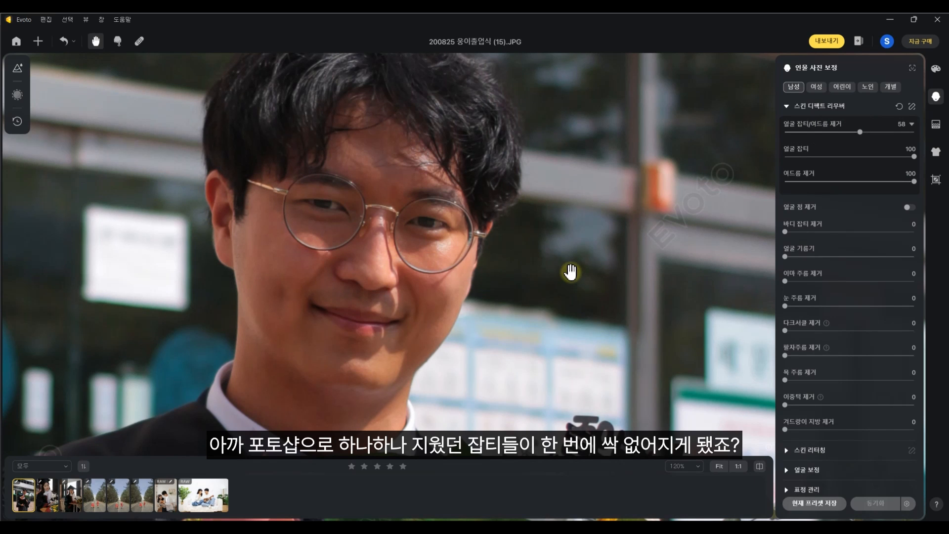
pyautogui.scroll(-1, 785, 210)
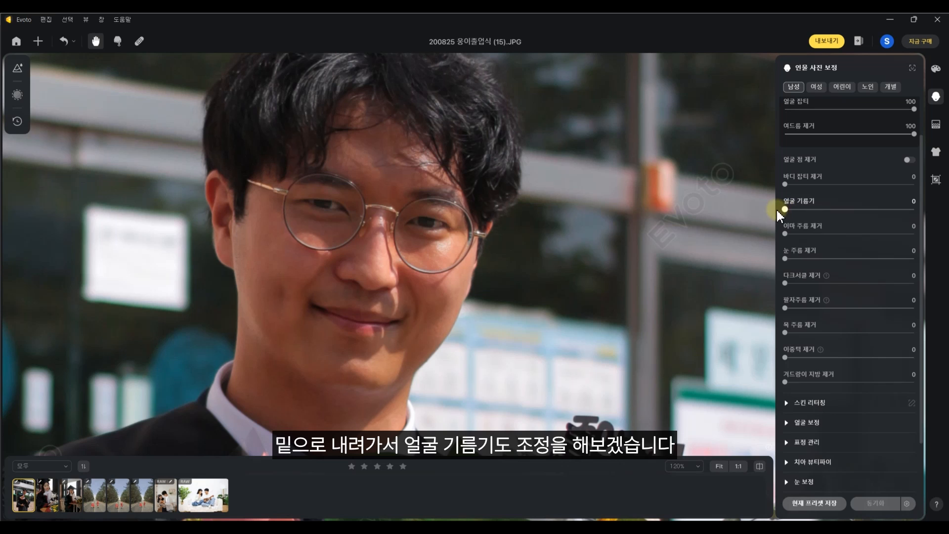
pyautogui.moveTo(785, 208); pyautogui.dragTo(850, 207)
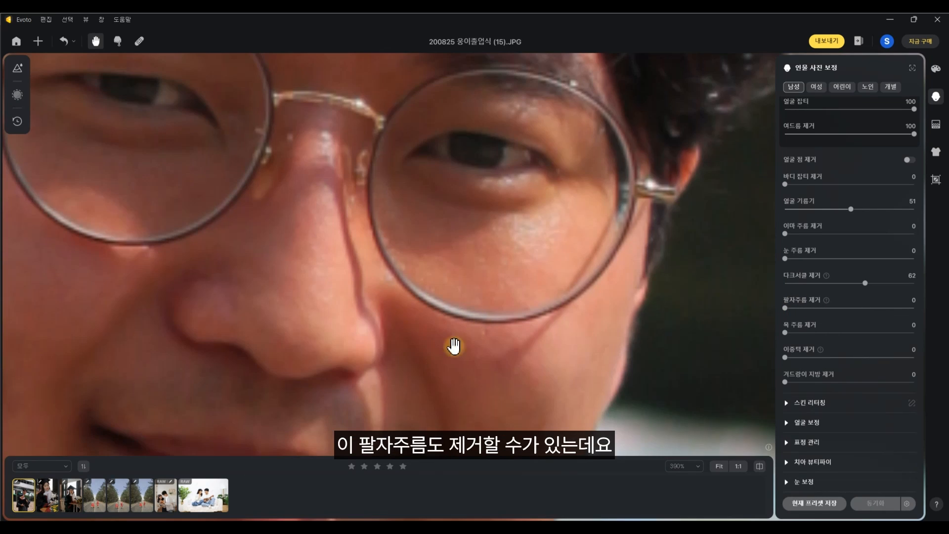
# - Set nasolabial fold removal to 24, neck wrinkle removal to 66 and double chin removal to 60
pyautogui.moveTo(451, 346); pyautogui.dragTo(435, 322)
pyautogui.scroll(-3, 522, 289)
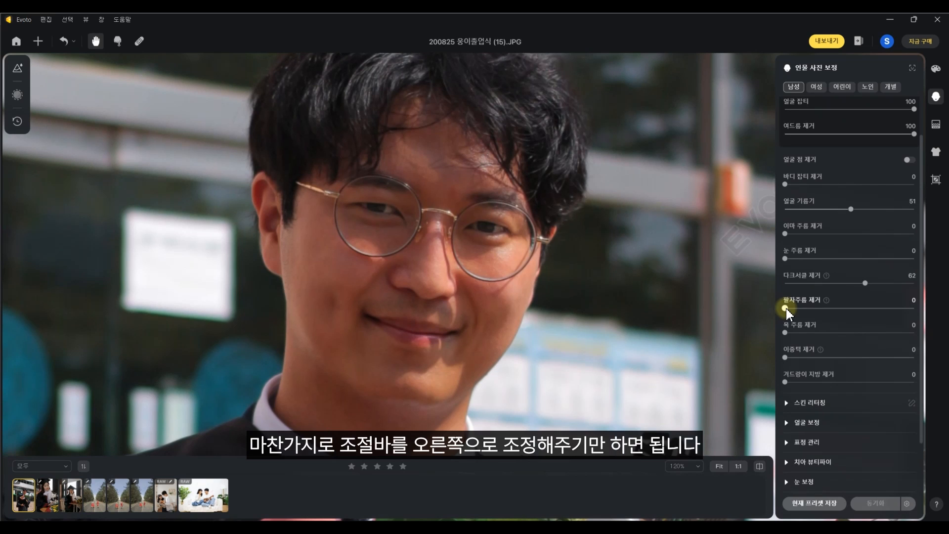
pyautogui.moveTo(786, 308); pyautogui.dragTo(899, 311)
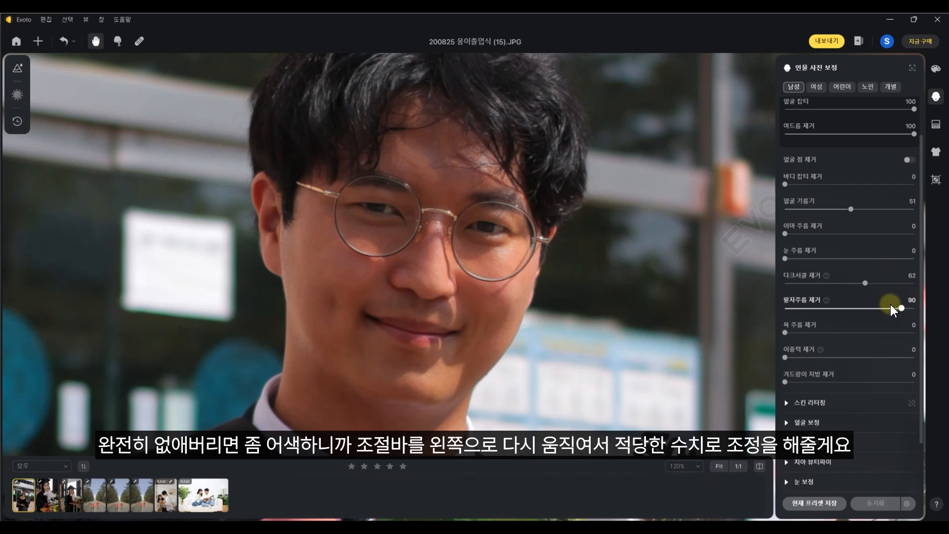
pyautogui.moveTo(852, 305); pyautogui.dragTo(840, 304)
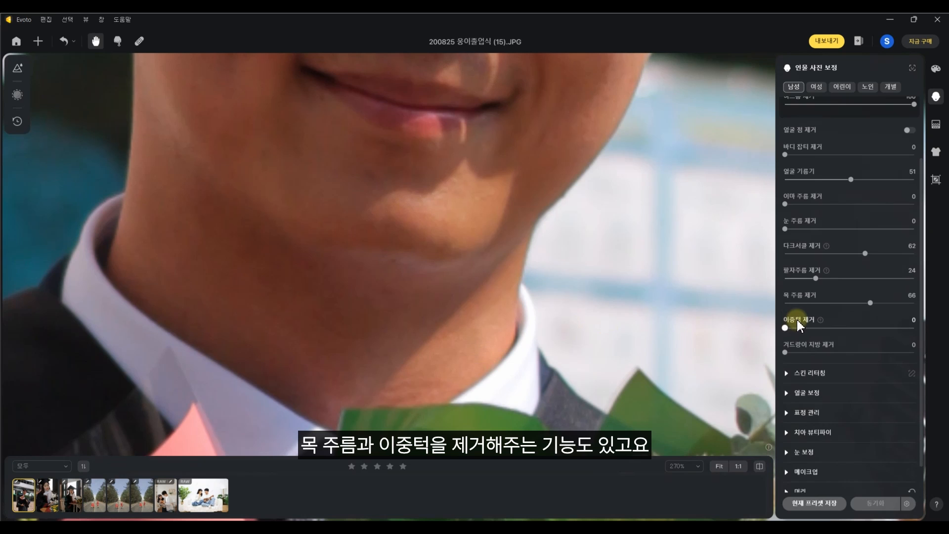
pyautogui.moveTo(785, 328); pyautogui.dragTo(863, 328)
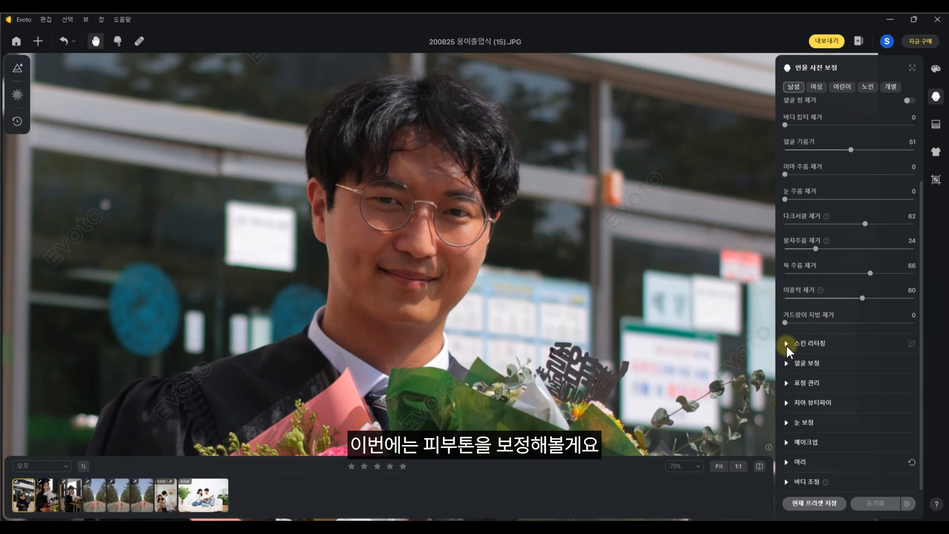
# - Try several skin color (피부 색깔) swatches in the skin retouching section and reduce the amount of the pale pink tone
pyautogui.click(787, 343)
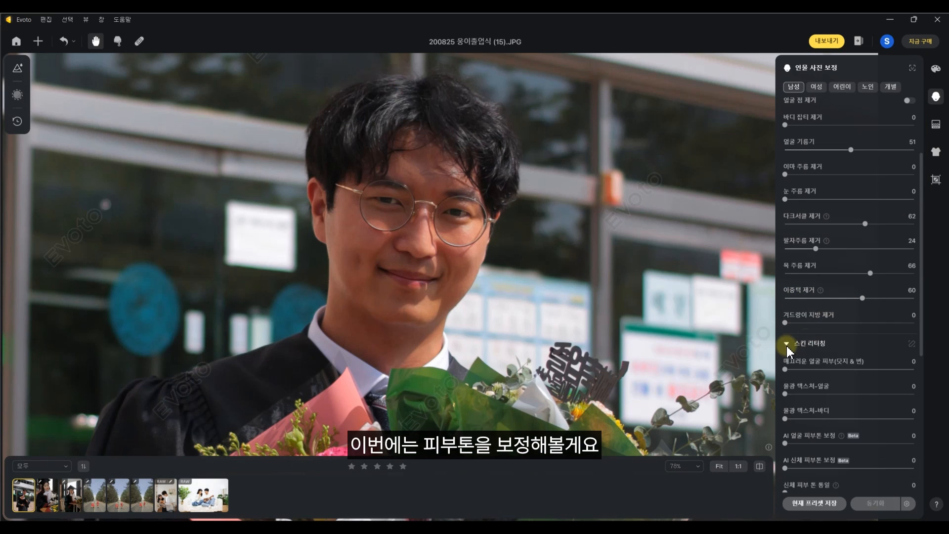
pyautogui.scroll(-5, 787, 351)
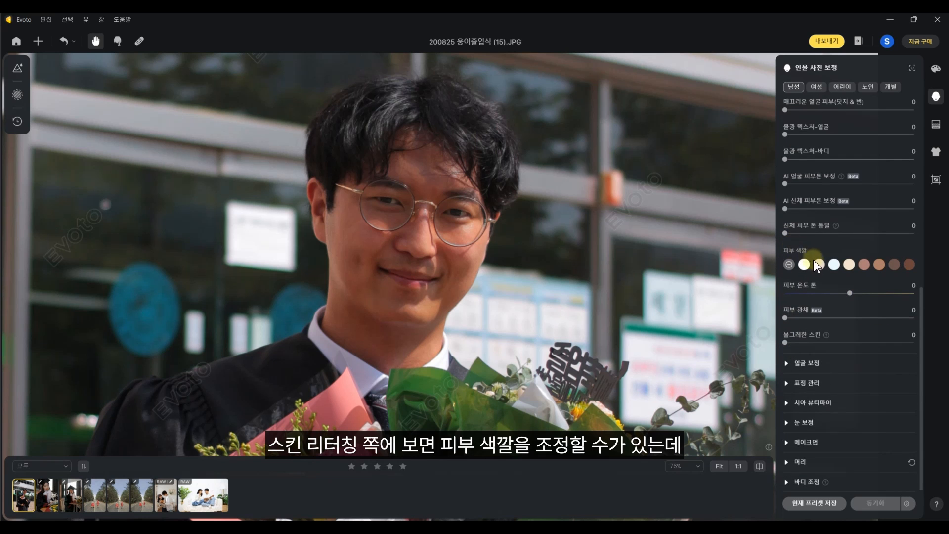
pyautogui.click(814, 261)
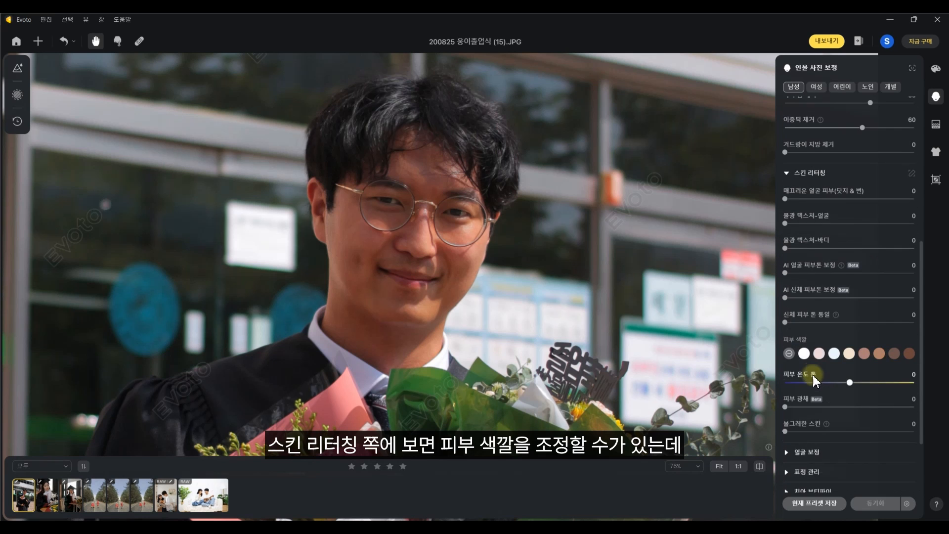
pyautogui.click(835, 352)
pyautogui.click(910, 353)
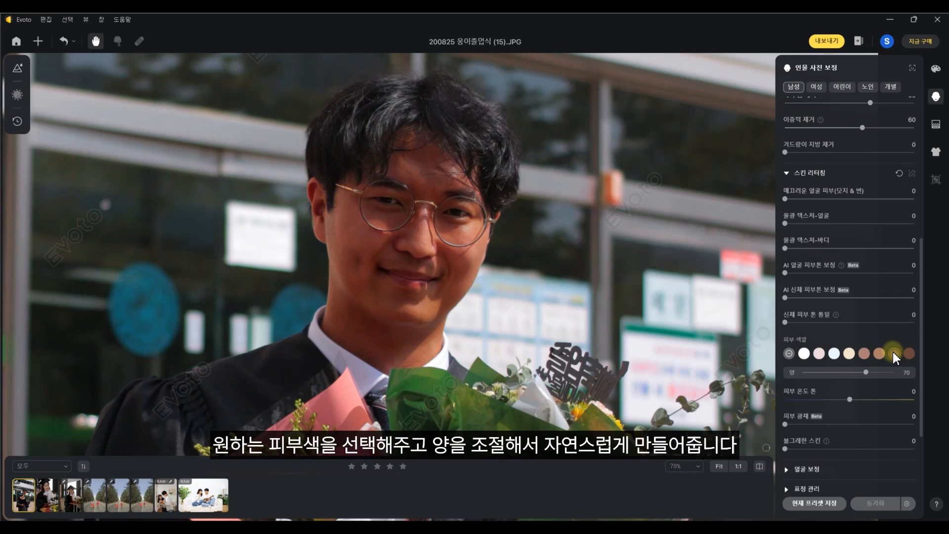
pyautogui.click(819, 353)
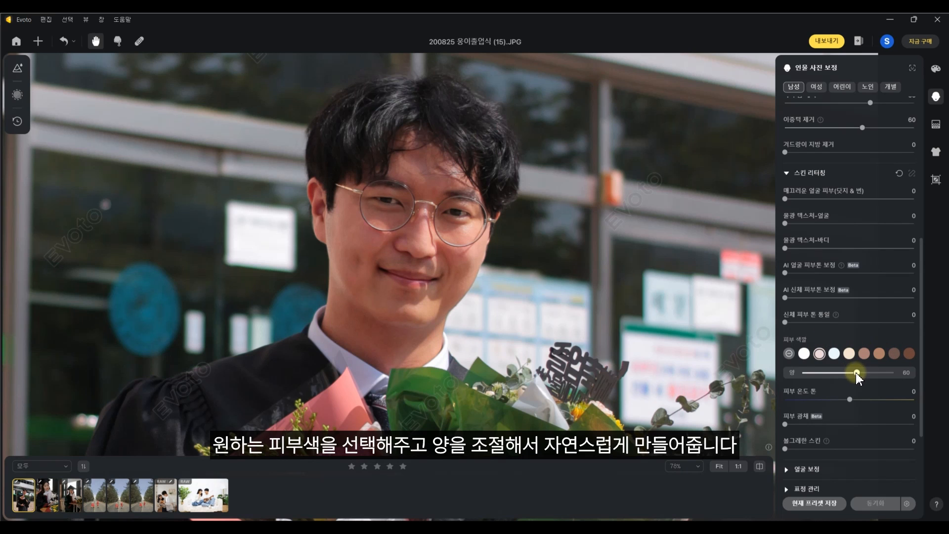
pyautogui.moveTo(857, 373); pyautogui.dragTo(829, 373)
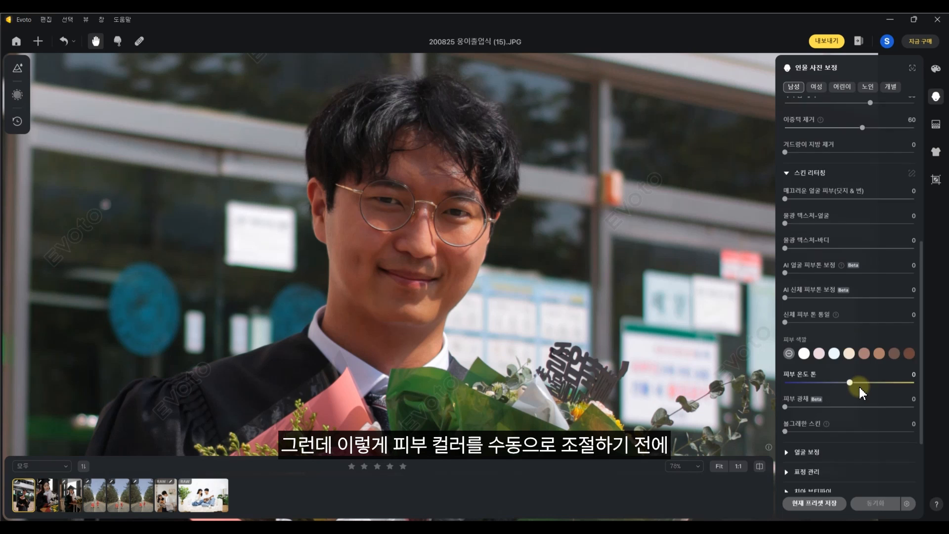
# - Set AI face skin tone correction to 65, AI body skin tone correction to 51 and skin temperature to -4
pyautogui.scroll(1, 859, 384)
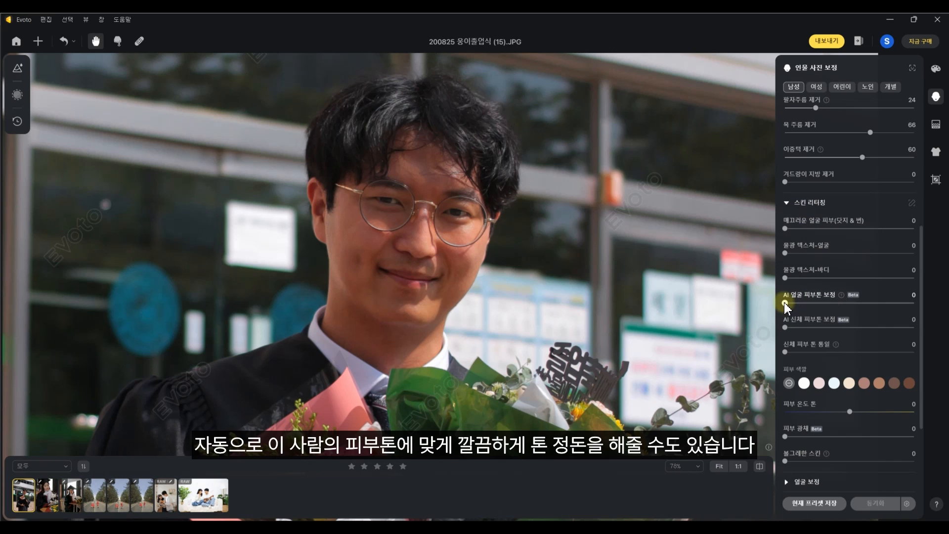
pyautogui.moveTo(786, 304); pyautogui.dragTo(860, 310)
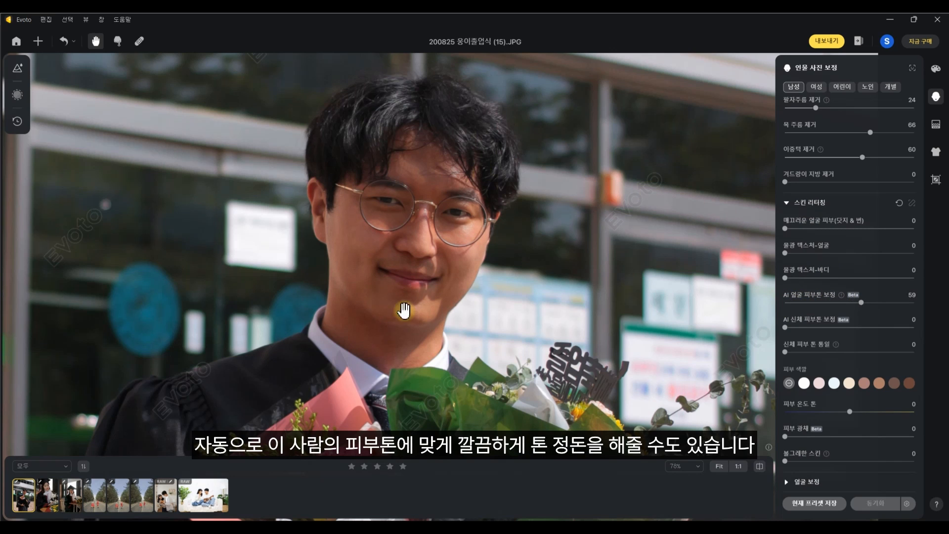
pyautogui.moveTo(865, 308); pyautogui.dragTo(869, 307)
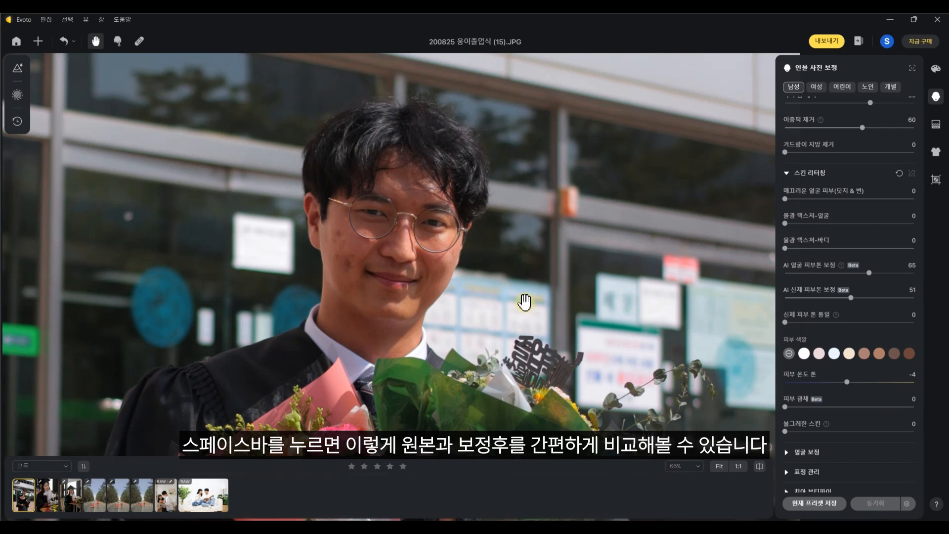
# - Compare the original and retouched versions of the photo, then inspect the skin on the man's lower face closely
pyautogui.press('space')
pyautogui.press('space')
pyautogui.press('space')
pyautogui.scroll(5, 386, 297)
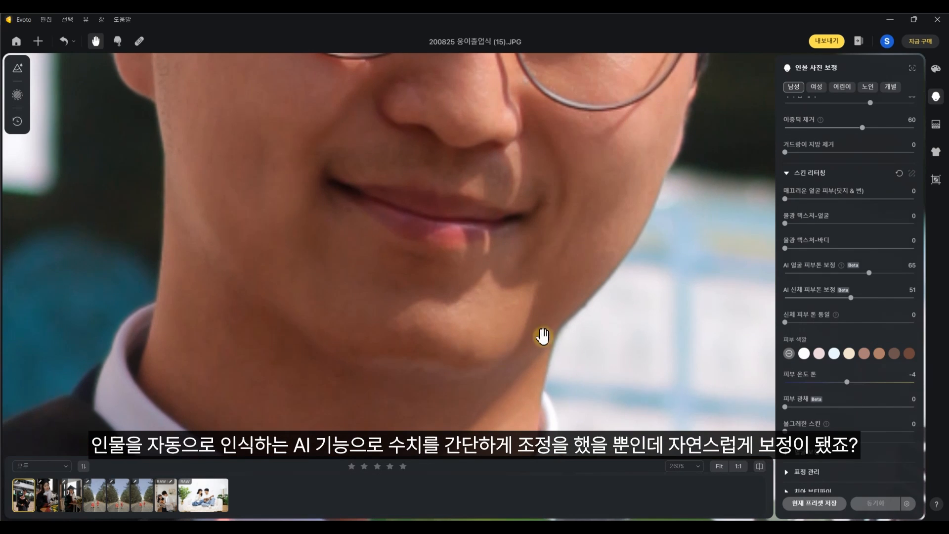
# - Examine the retouched skin texture on the man's chin, cheeks and whole face, both close up and from further away
pyautogui.moveTo(542, 336); pyautogui.dragTo(556, 287)
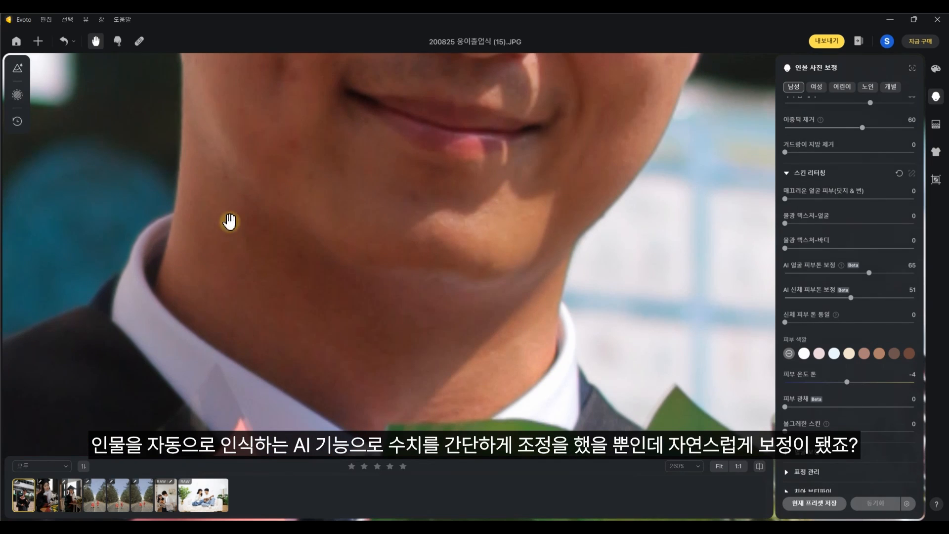
pyautogui.moveTo(265, 174); pyautogui.dragTo(329, 394)
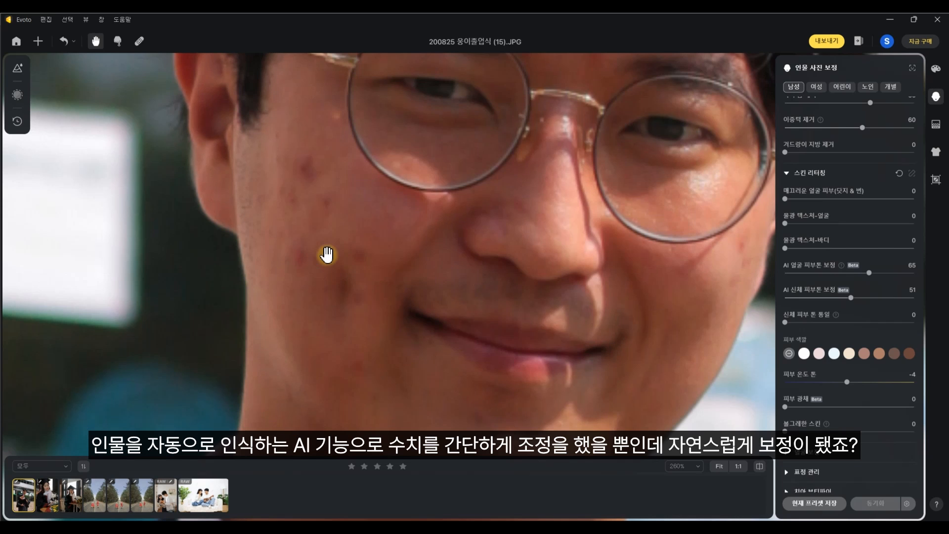
pyautogui.scroll(-3, 470, 290)
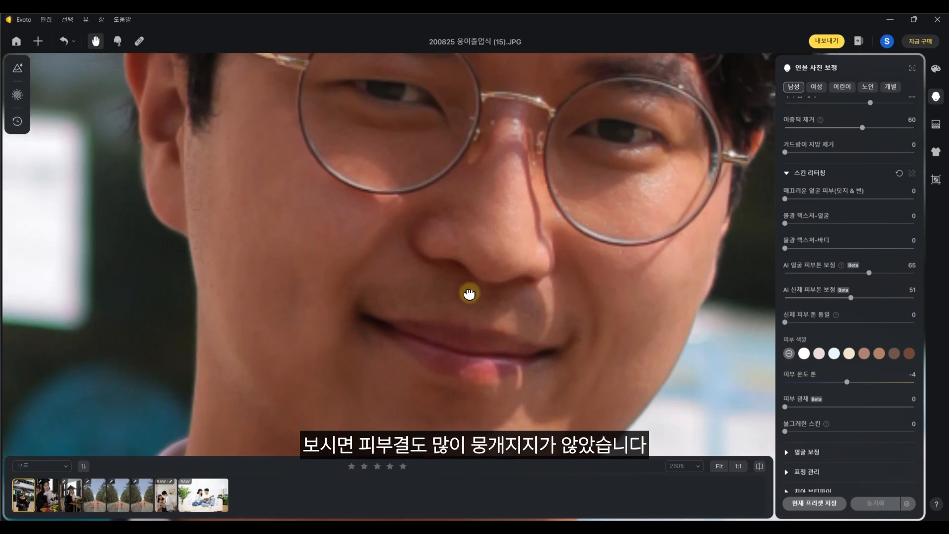
pyautogui.scroll(-2, 487, 319)
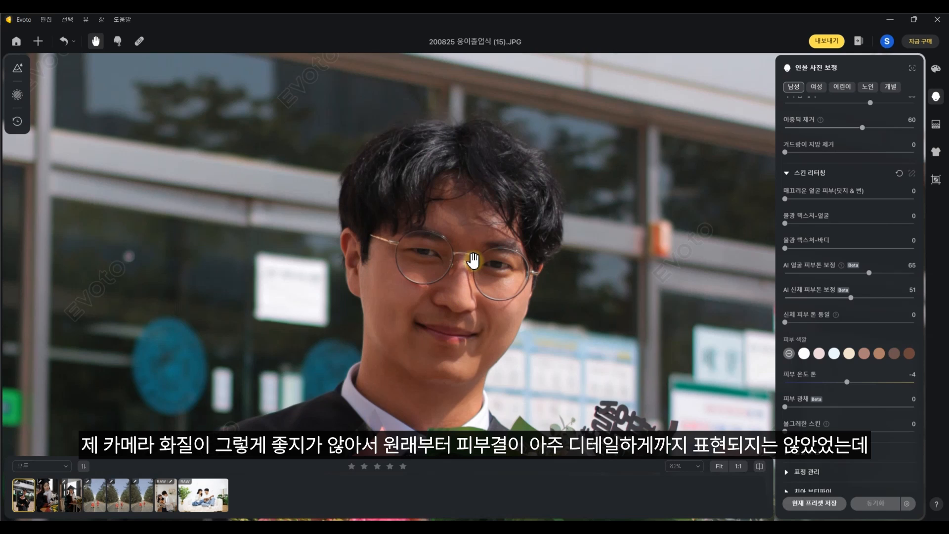
pyautogui.scroll(2, 473, 262)
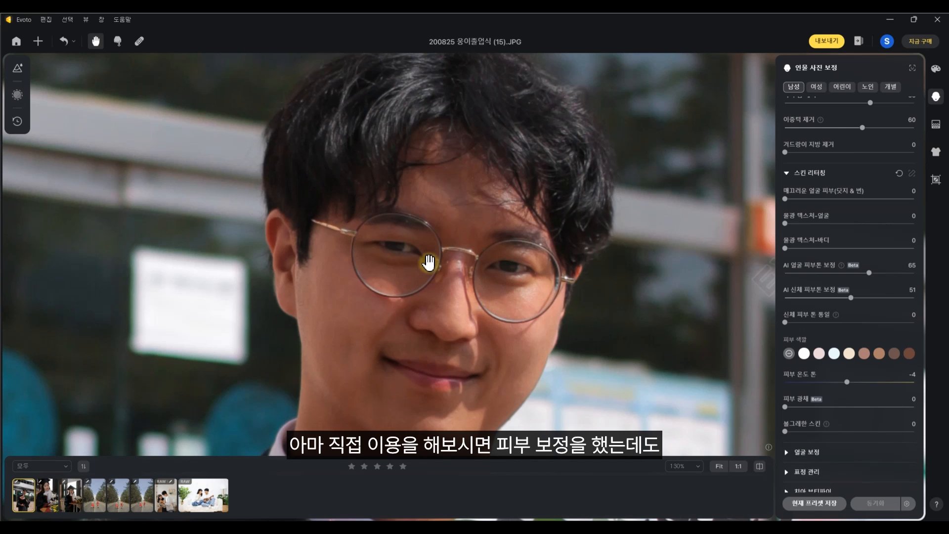
pyautogui.scroll(-6, 477, 305)
pyautogui.scroll(6, 477, 314)
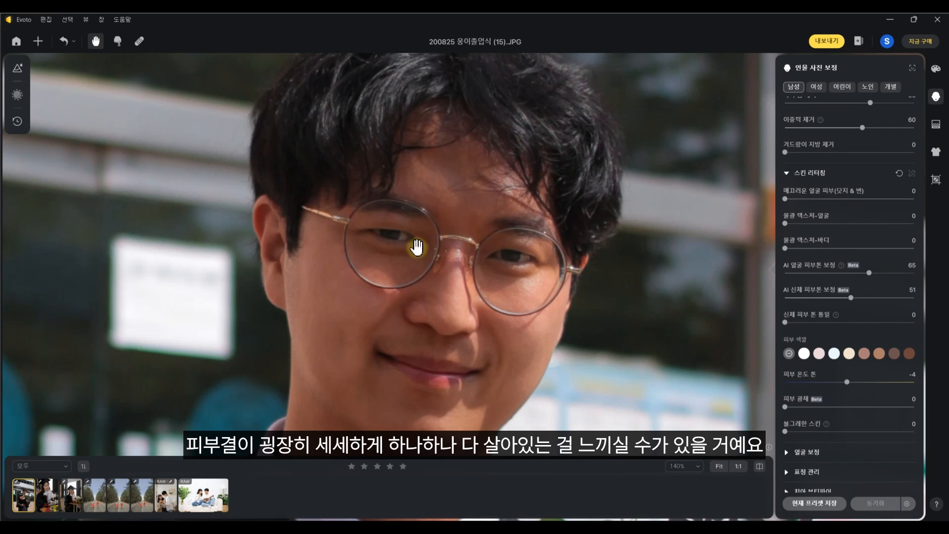
# - Switch to the woman's photo IMG_0470.JPG and set smooth face skin (닷지 & 번, Dodge & Burn) to 82, checking the skin texture up close
pyautogui.press('Right')
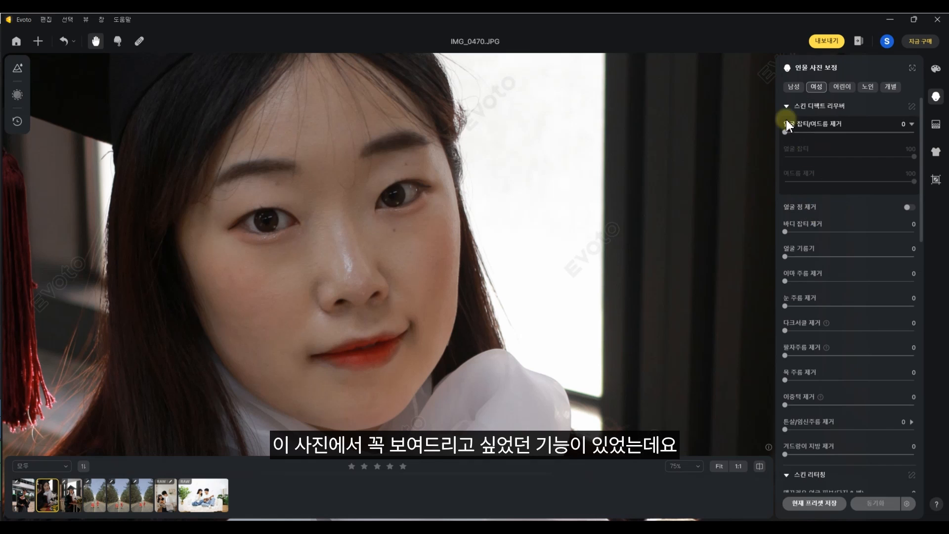
pyautogui.click(787, 106)
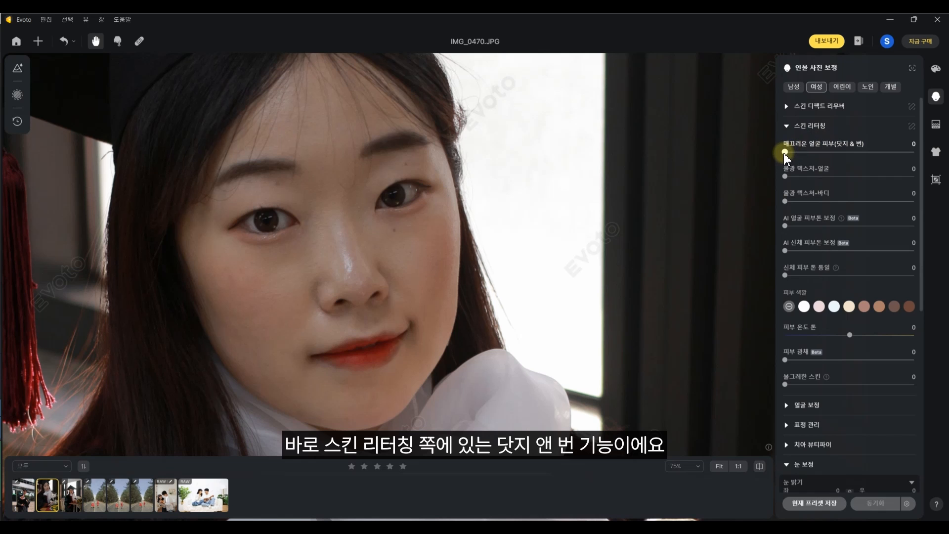
pyautogui.moveTo(784, 153); pyautogui.dragTo(892, 152)
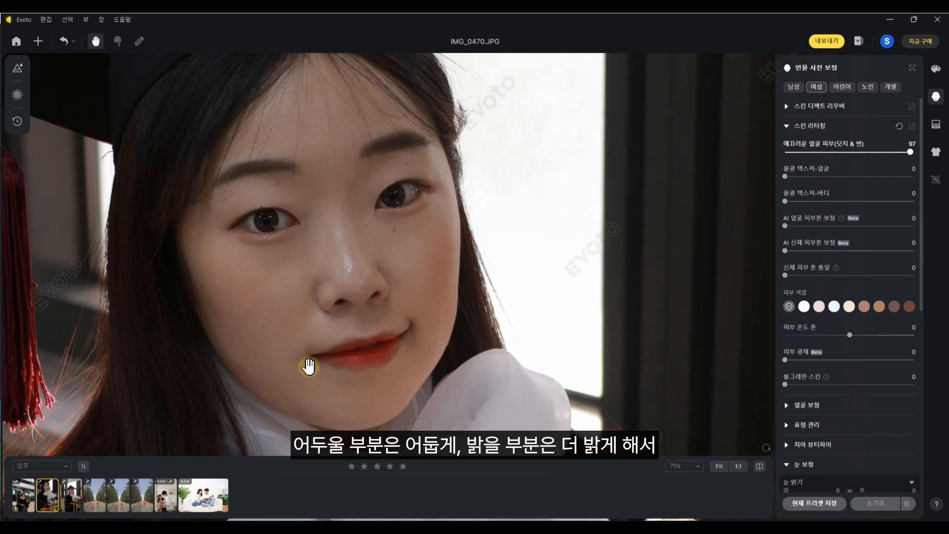
pyautogui.scroll(3, 309, 366)
pyautogui.scroll(-1, 206, 284)
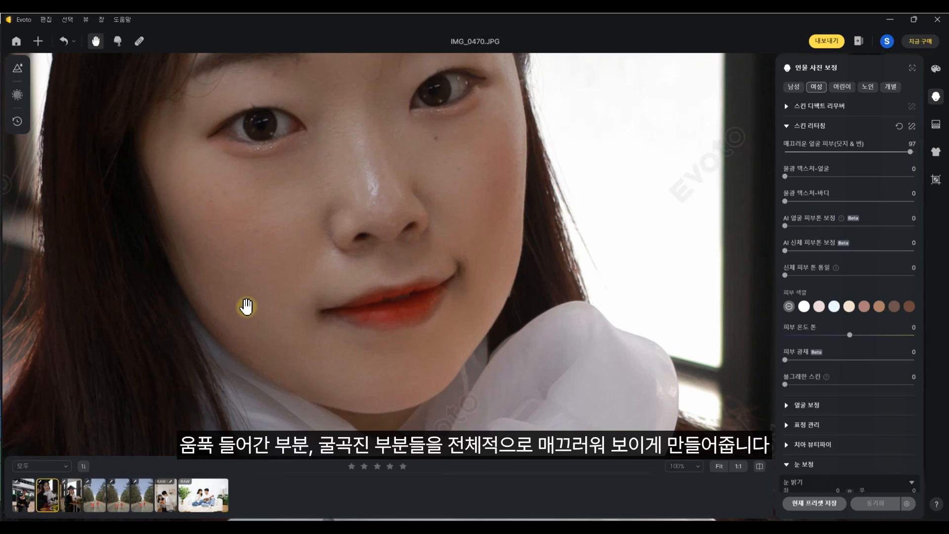
pyautogui.scroll(4, 309, 151)
pyautogui.scroll(-3, 339, 102)
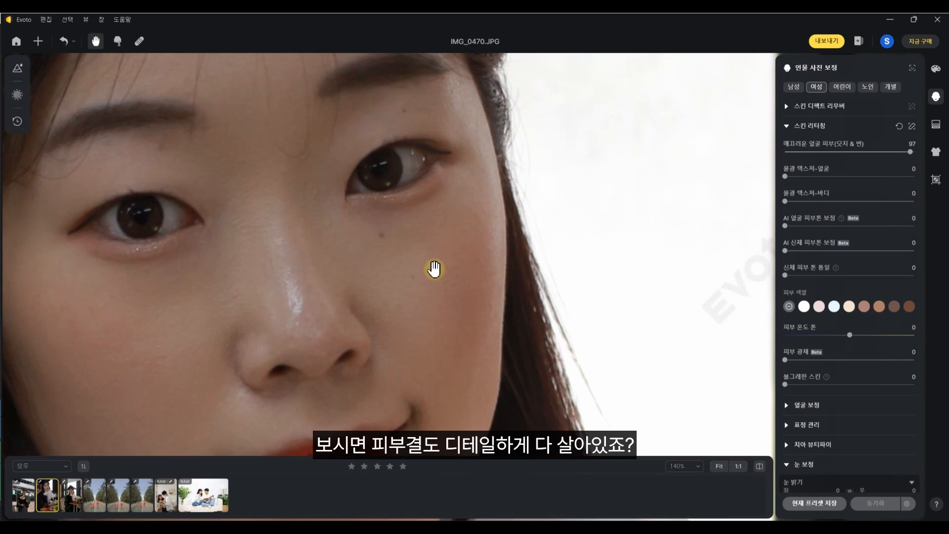
pyautogui.scroll(-4, 435, 270)
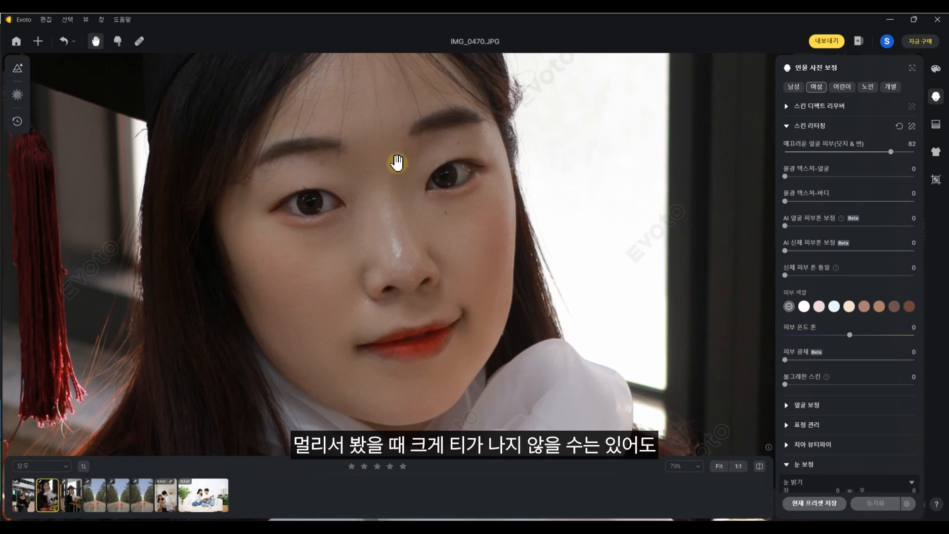
# - Set the eye brightness (눈 밝기) to 63 for both eyes in the eye correction section
pyautogui.scroll(2, 430, 180)
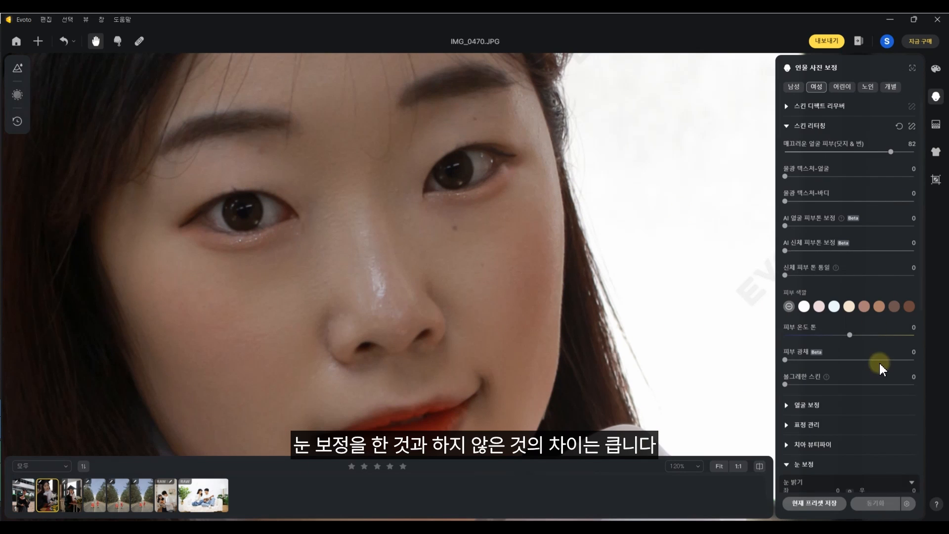
pyautogui.scroll(-5, 879, 363)
pyautogui.scroll(-2, 876, 366)
pyautogui.scroll(4, 850, 357)
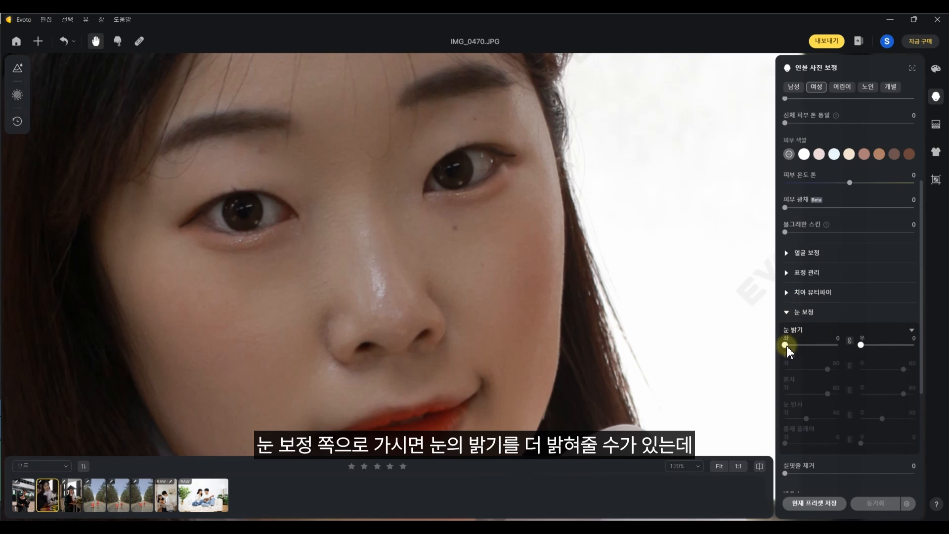
pyautogui.moveTo(787, 345); pyautogui.dragTo(821, 349)
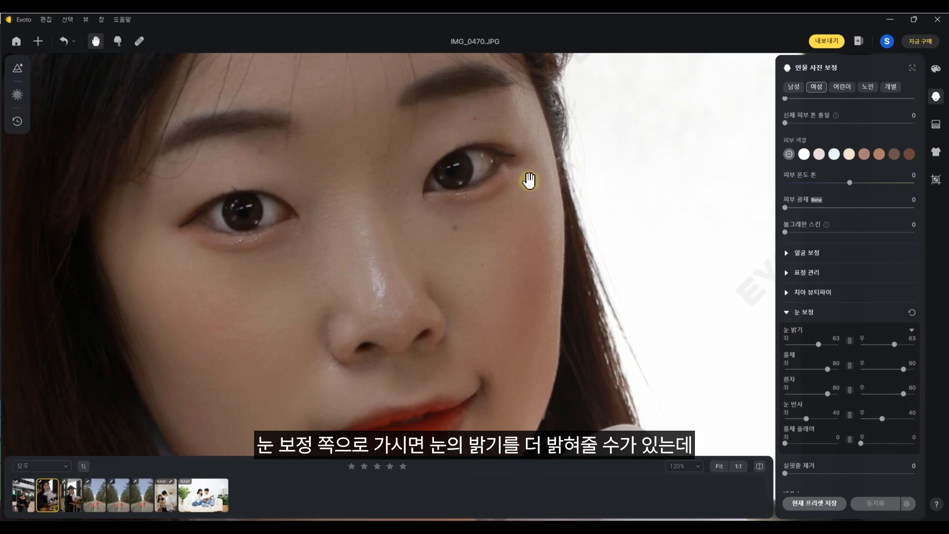
# - Set iris (홍채) to 81 and eye reflection (눈 반사) to 54 for both eyes, and eye blood vessel removal (실핏줄 제거) to 73
pyautogui.scroll(-1, 840, 322)
pyautogui.click(840, 322)
pyautogui.scroll(-2, 836, 337)
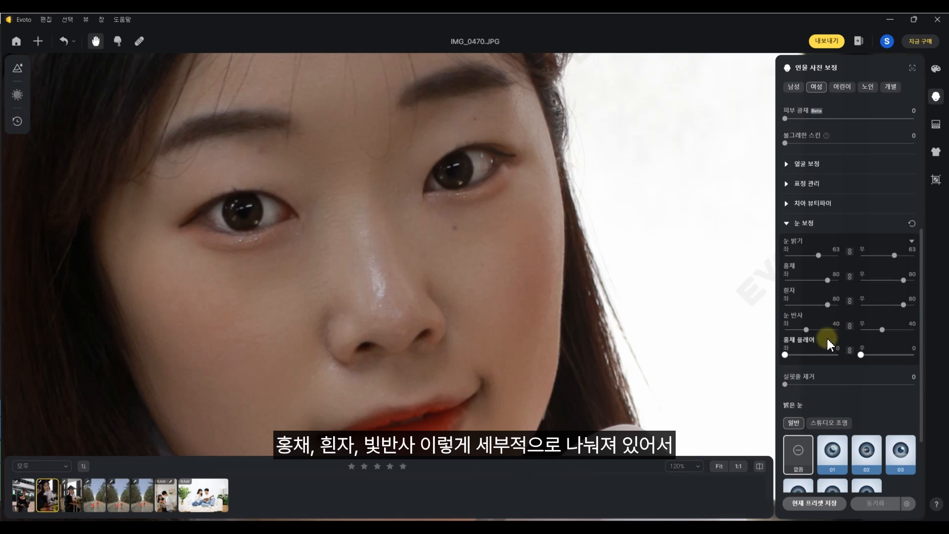
pyautogui.click(811, 330)
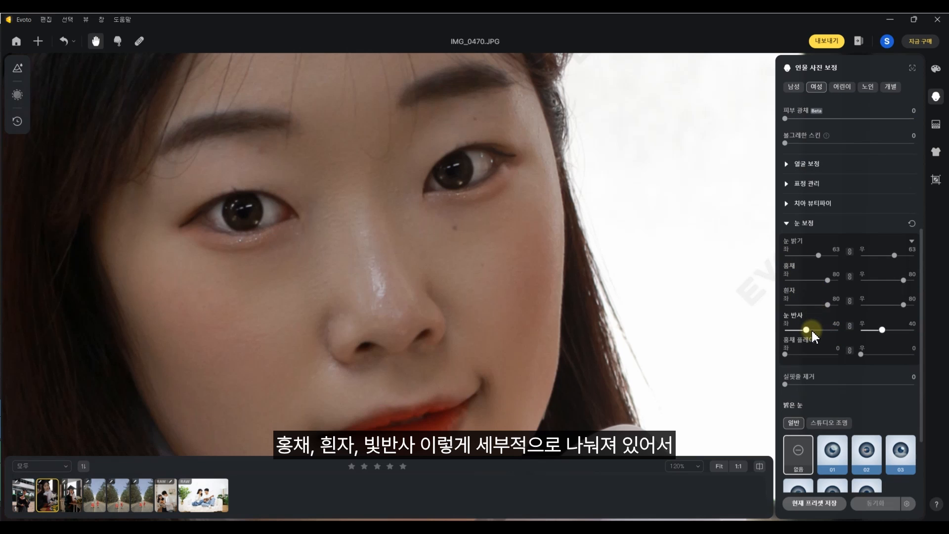
pyautogui.moveTo(805, 329); pyautogui.dragTo(789, 330)
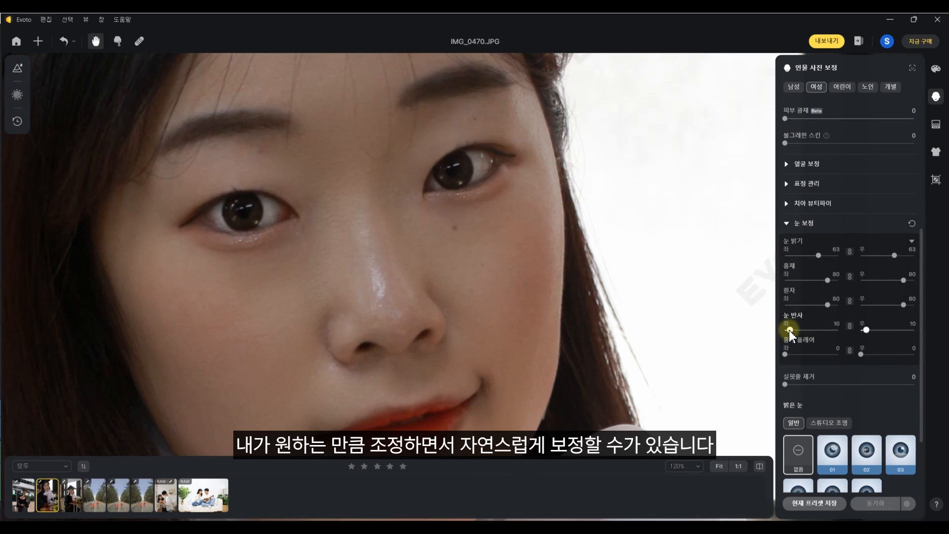
pyautogui.click(813, 329)
pyautogui.scroll(-1, 796, 321)
pyautogui.moveTo(785, 356); pyautogui.dragTo(882, 363)
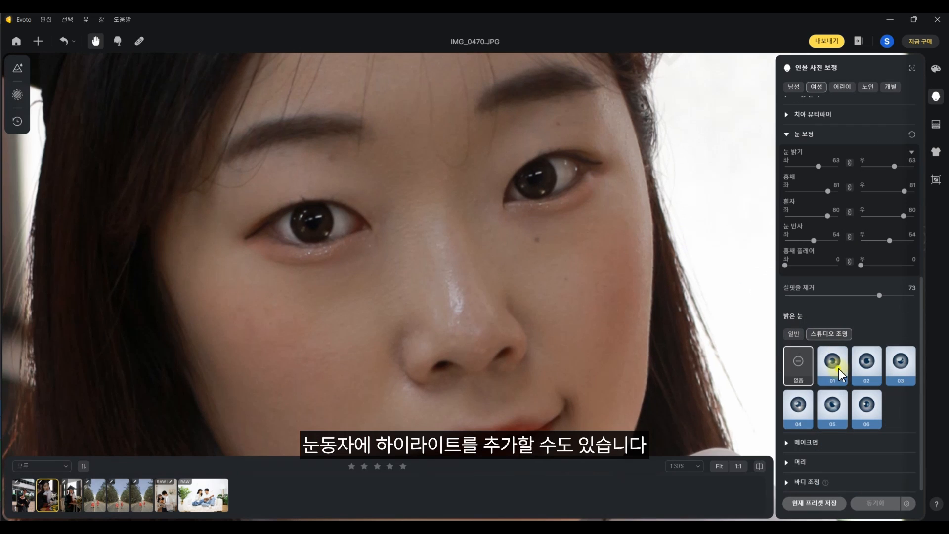
# - Try several studio lighting (스튜디오 조명) and general (일반) catchlight shapes for the eyes and choose general style 01
pyautogui.click(838, 370)
pyautogui.click(797, 410)
pyautogui.click(837, 412)
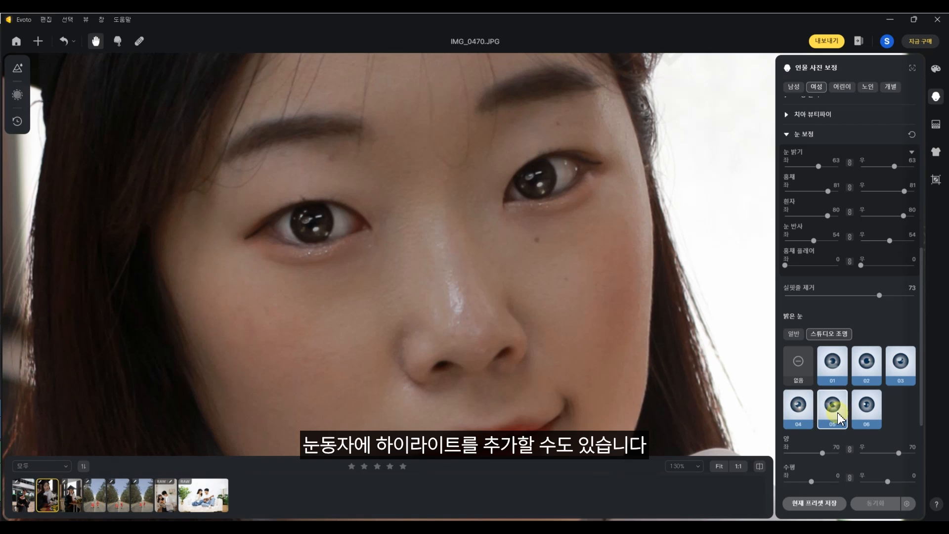
pyautogui.click(870, 410)
pyautogui.click(794, 334)
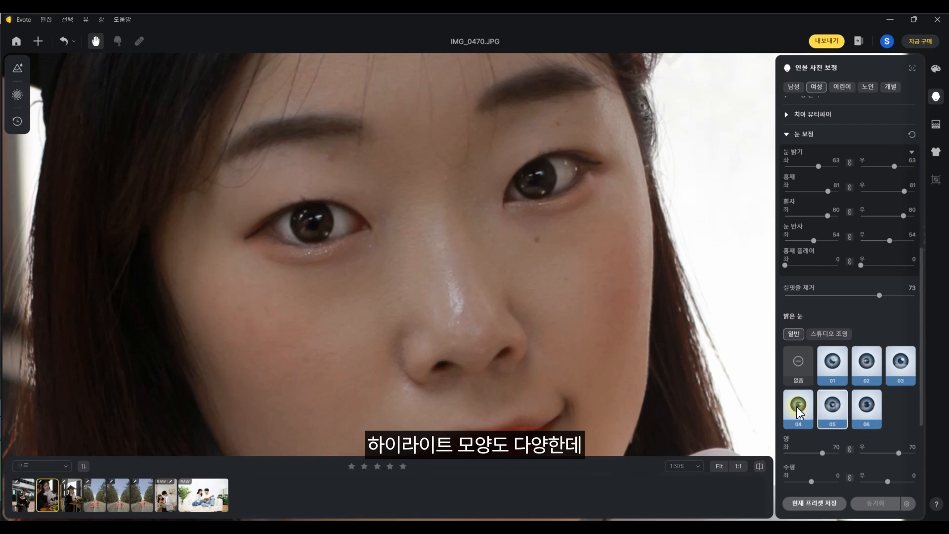
pyautogui.click(793, 406)
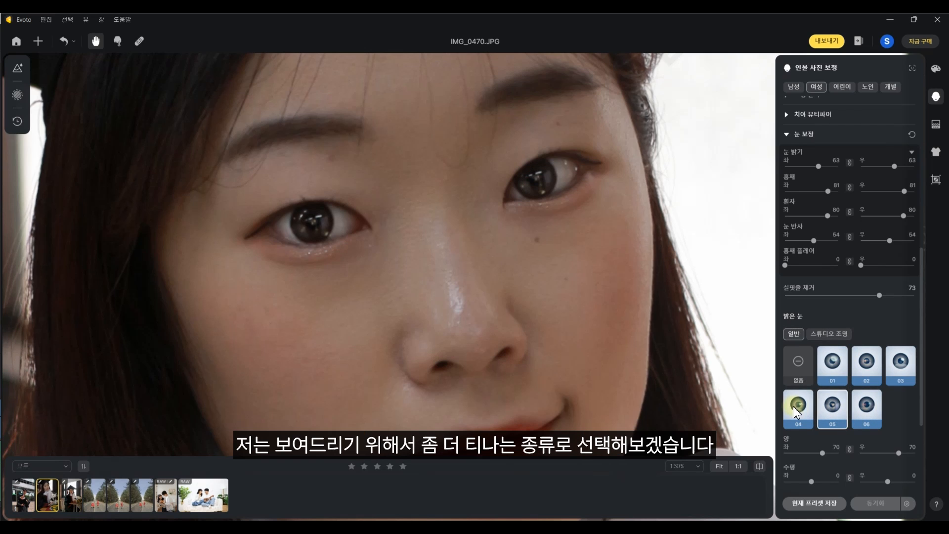
pyautogui.click(831, 366)
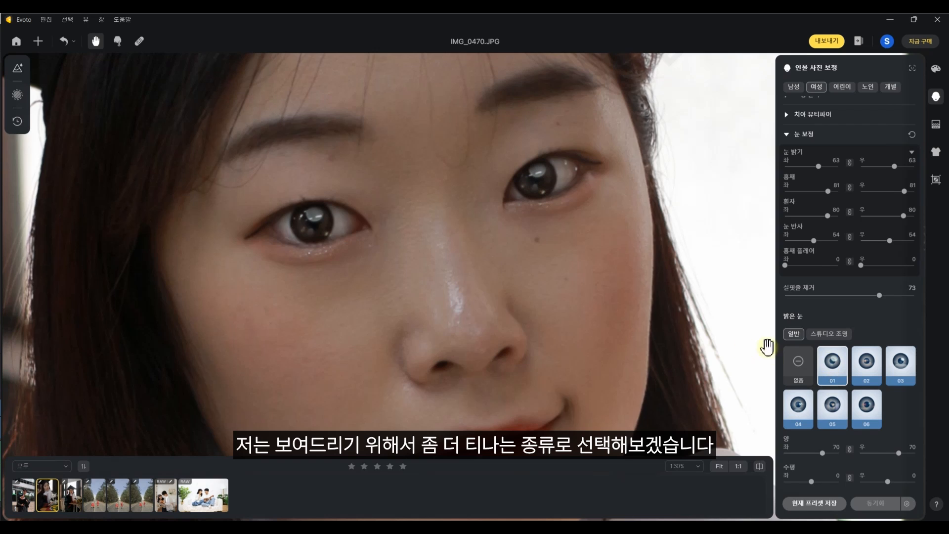
# - Adjust the catchlight in both eyes to amount 23, horizontal 12, vertical 37 and rotation 45
pyautogui.scroll(3, 402, 265)
pyautogui.scroll(-3, 841, 376)
pyautogui.moveTo(812, 340); pyautogui.dragTo(816, 367)
pyautogui.moveTo(822, 311); pyautogui.dragTo(804, 311)
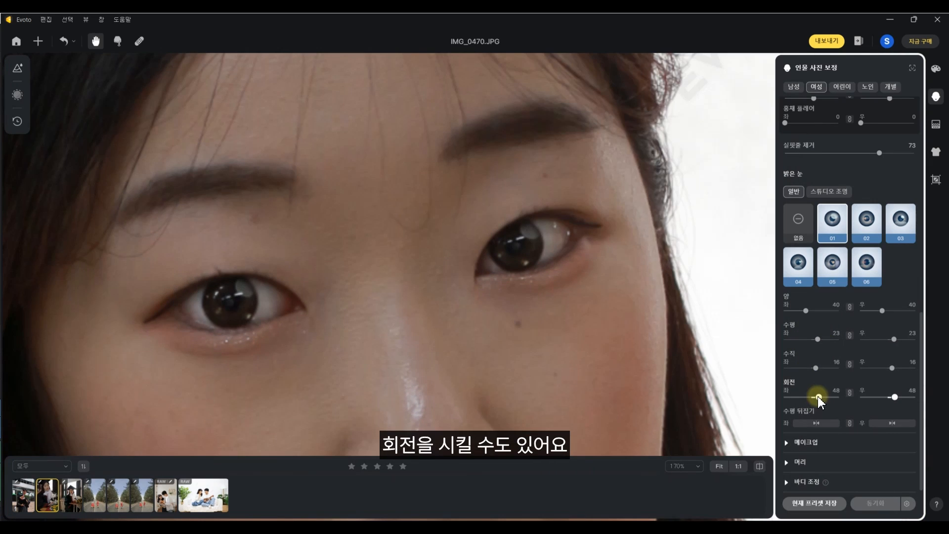
pyautogui.moveTo(818, 396); pyautogui.dragTo(819, 397)
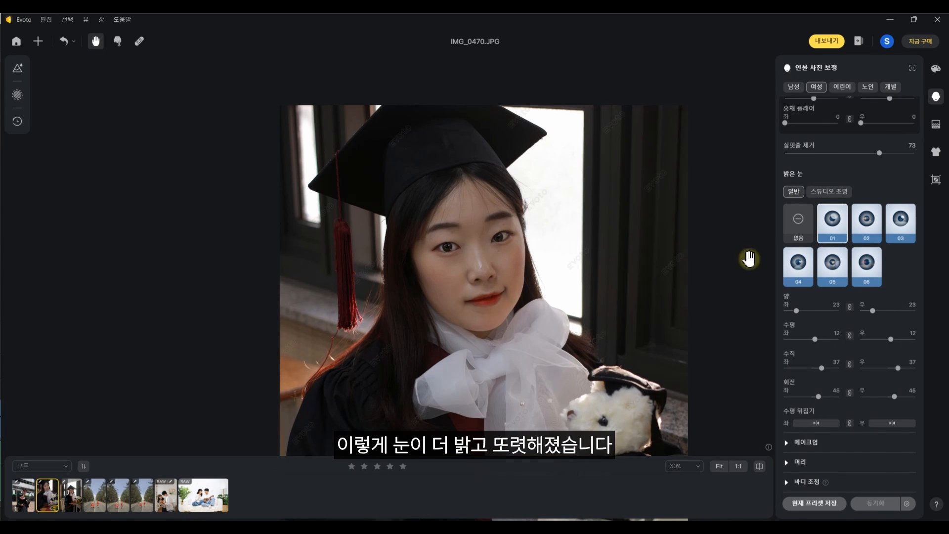
# - Set mouth corner correction (입꼬리 보정) to 37 and touch up the uneven mouth corner with Liquify's forward warp tool
pyautogui.scroll(10, 865, 248)
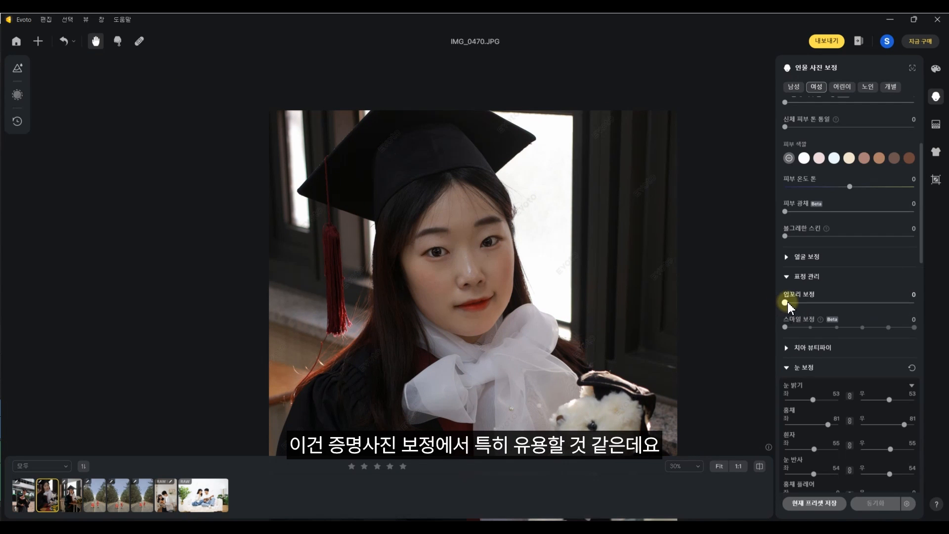
pyautogui.moveTo(786, 302); pyautogui.dragTo(833, 302)
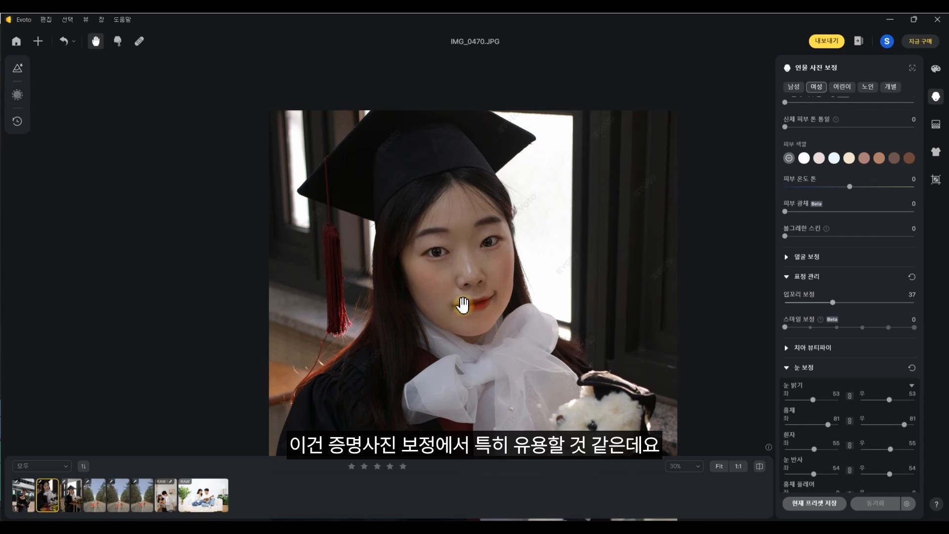
pyautogui.scroll(3, 493, 309)
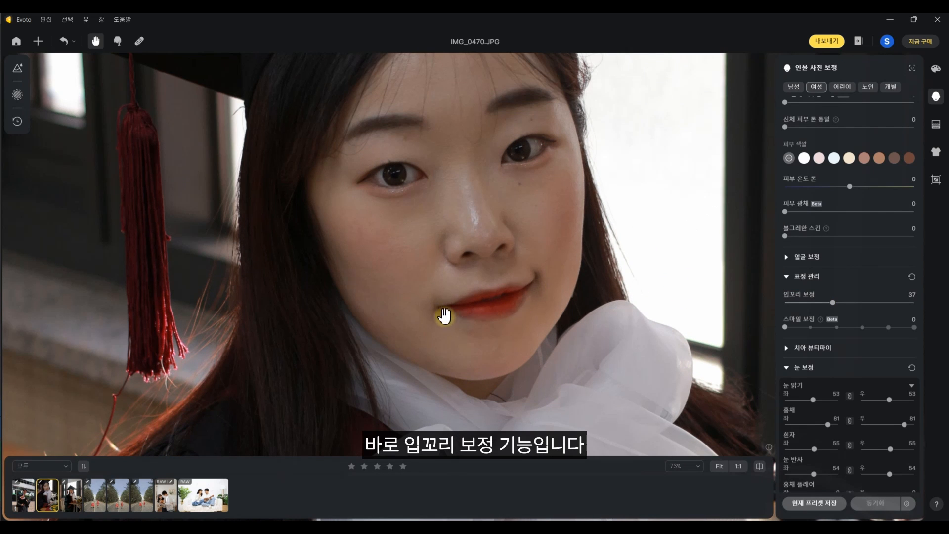
pyautogui.press('l')
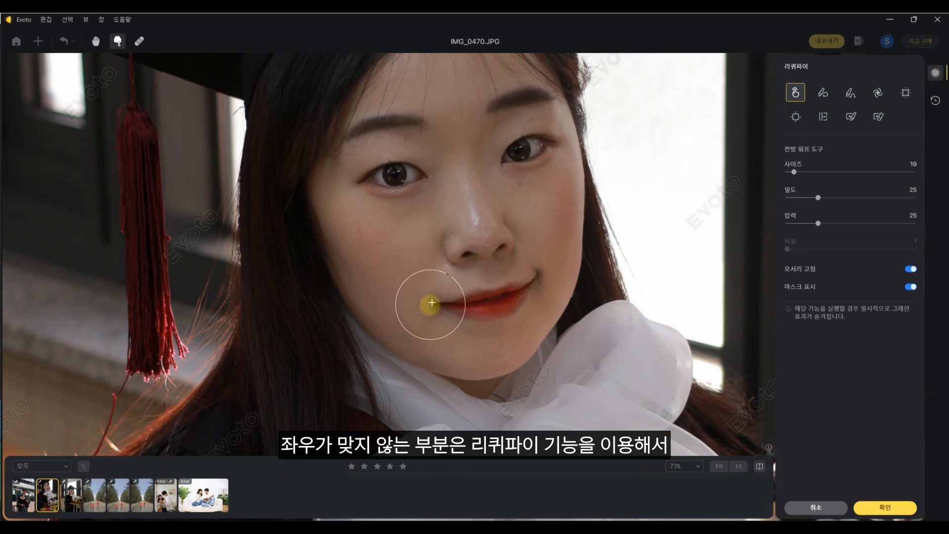
pyautogui.click(896, 508)
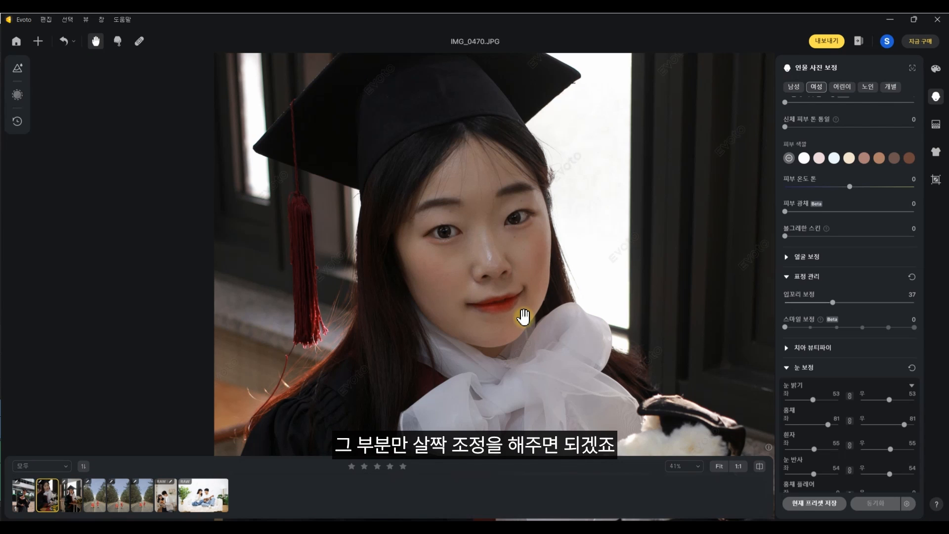
# - Set face contour (페이스) to -19 and cheekbones (광대) to -39, and unlink the cheekbone sides to reduce the right one further
pyautogui.scroll(-5, 524, 317)
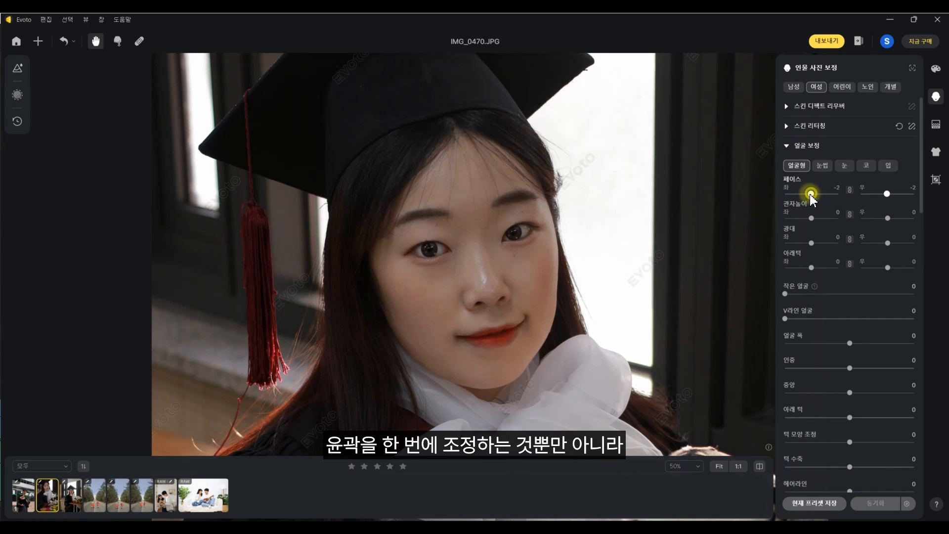
pyautogui.moveTo(811, 193); pyautogui.dragTo(806, 193)
pyautogui.scroll(3, 695, 206)
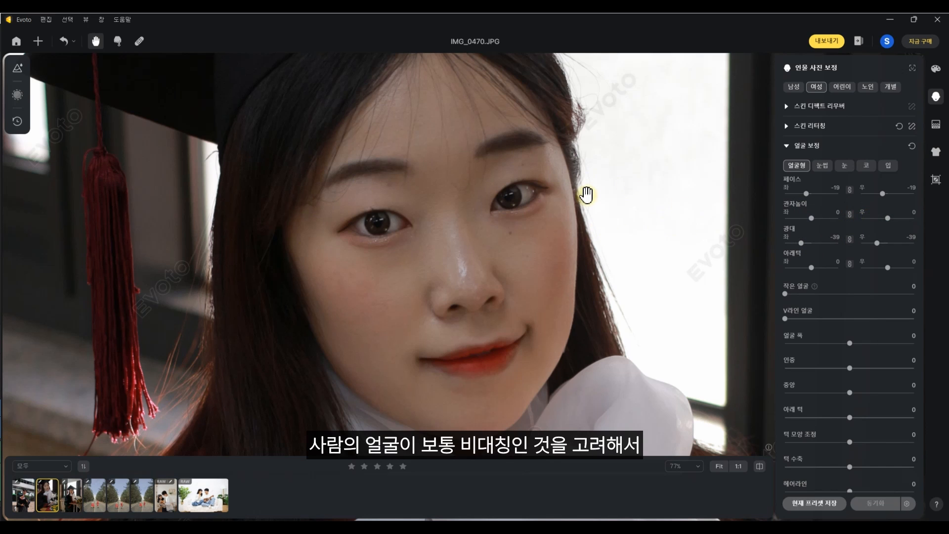
pyautogui.click(851, 240)
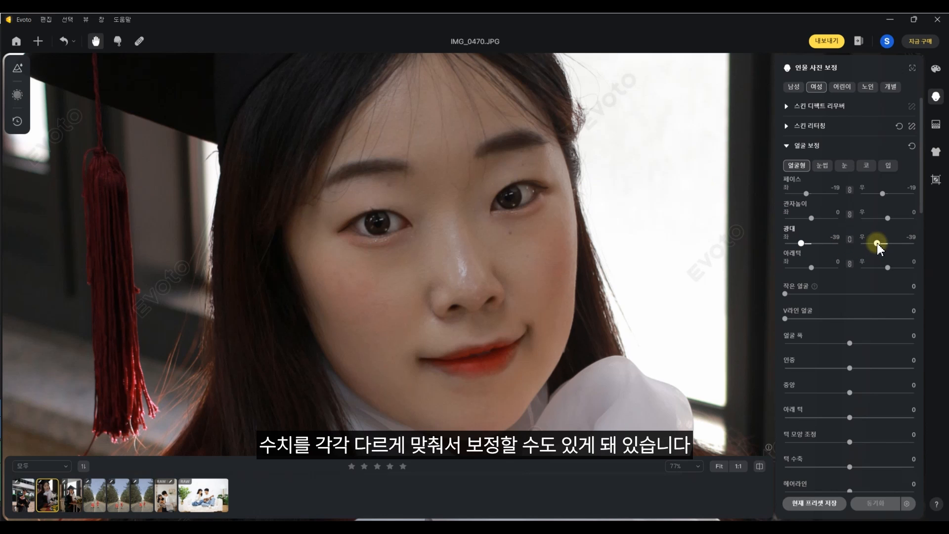
pyautogui.moveTo(877, 243); pyautogui.dragTo(862, 244)
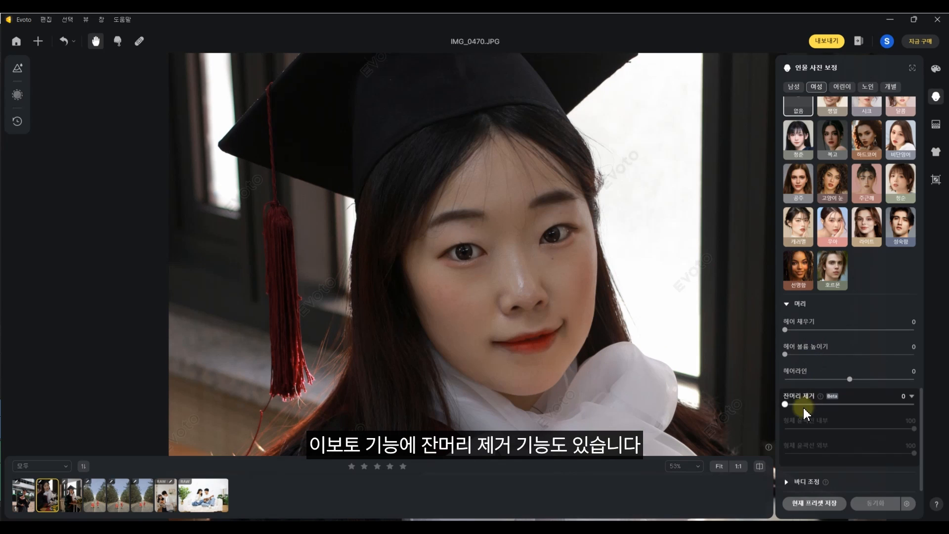
# - Set stray hair removal (잔머리 제거) to 88 in the hair section
pyautogui.moveTo(787, 404); pyautogui.dragTo(894, 403)
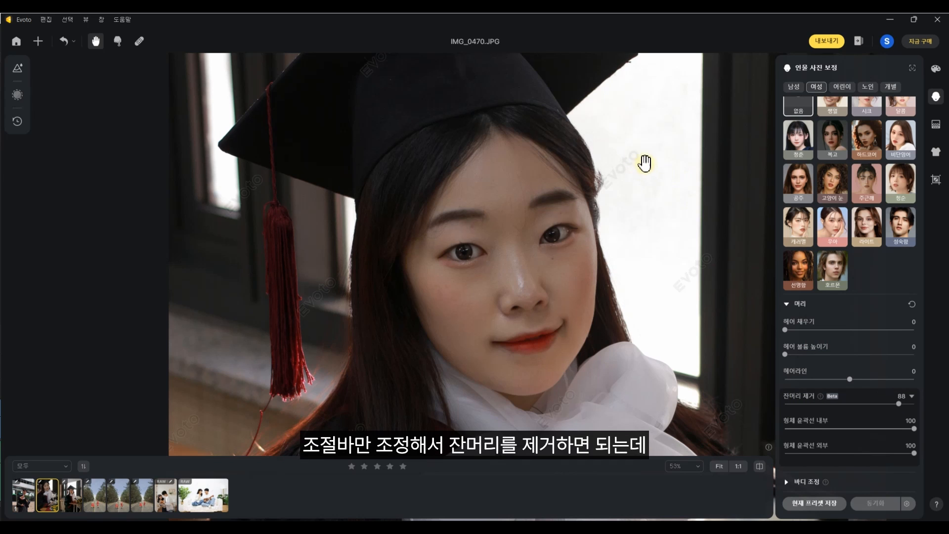
# - Try the stray hair inner contour (형체 윤곽선 내부) at 0, and settle on inner 100 and outer (외부) 0
pyautogui.scroll(3, 464, 144)
pyautogui.scroll(-1, 494, 173)
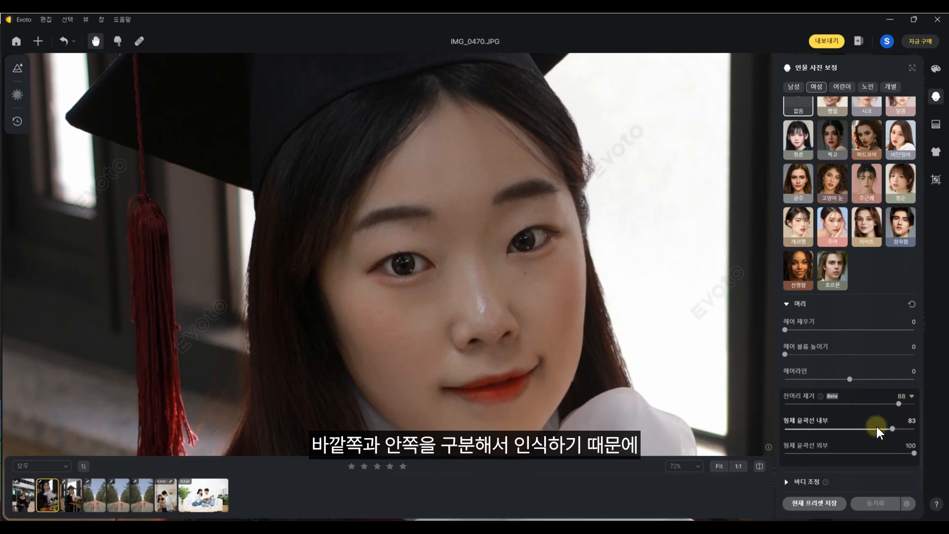
pyautogui.moveTo(893, 429); pyautogui.dragTo(785, 429)
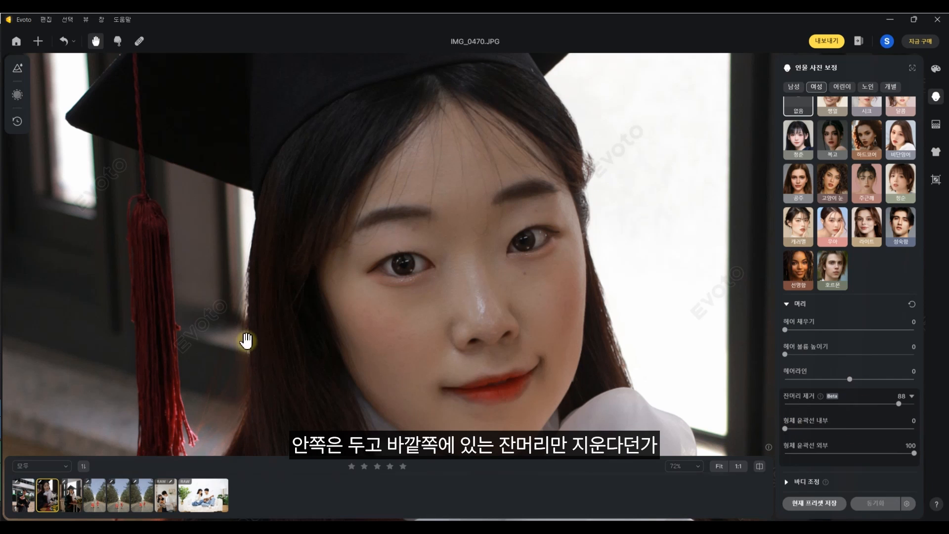
pyautogui.moveTo(232, 402); pyautogui.dragTo(233, 275)
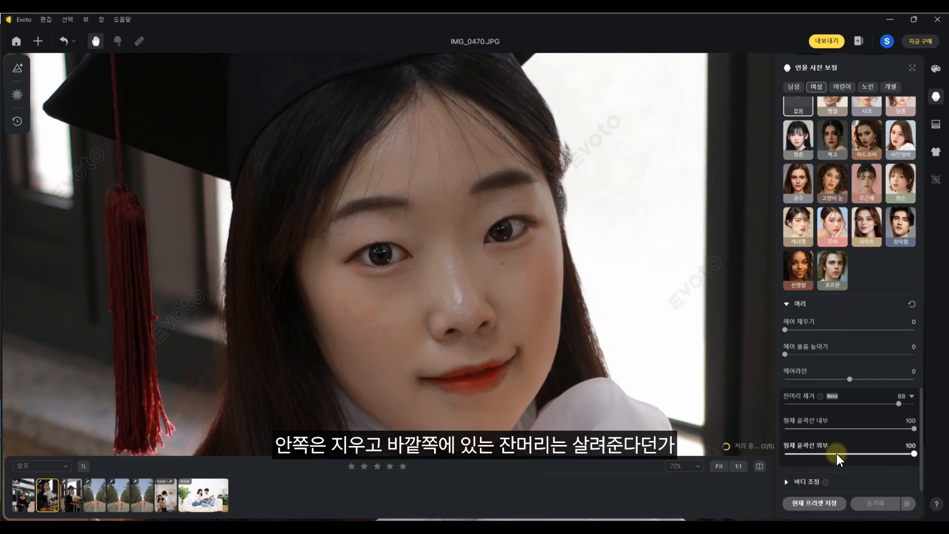
pyautogui.moveTo(837, 451); pyautogui.dragTo(780, 459)
pyautogui.moveTo(277, 369); pyautogui.dragTo(277, 333)
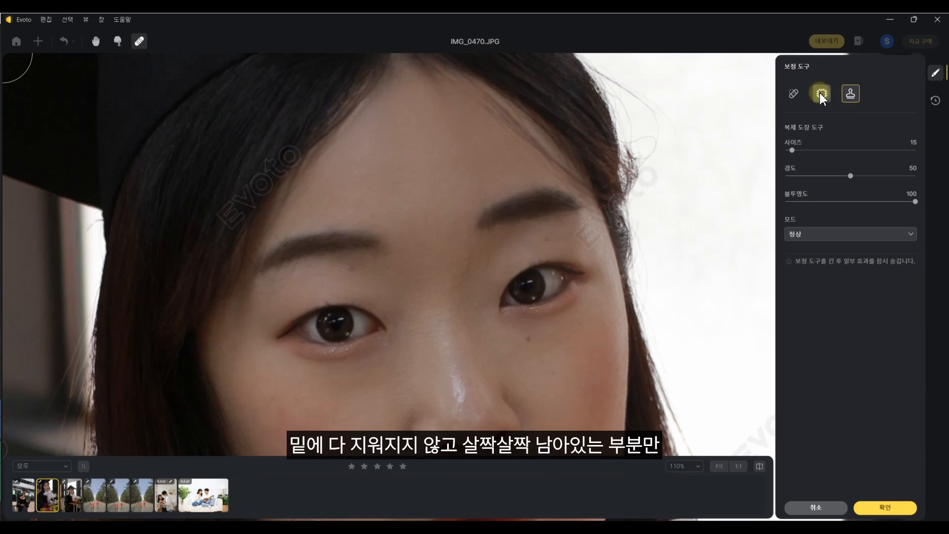
# - Clean up the stray hair traces remaining on the forehead with the Patch tool
pyautogui.click(822, 94)
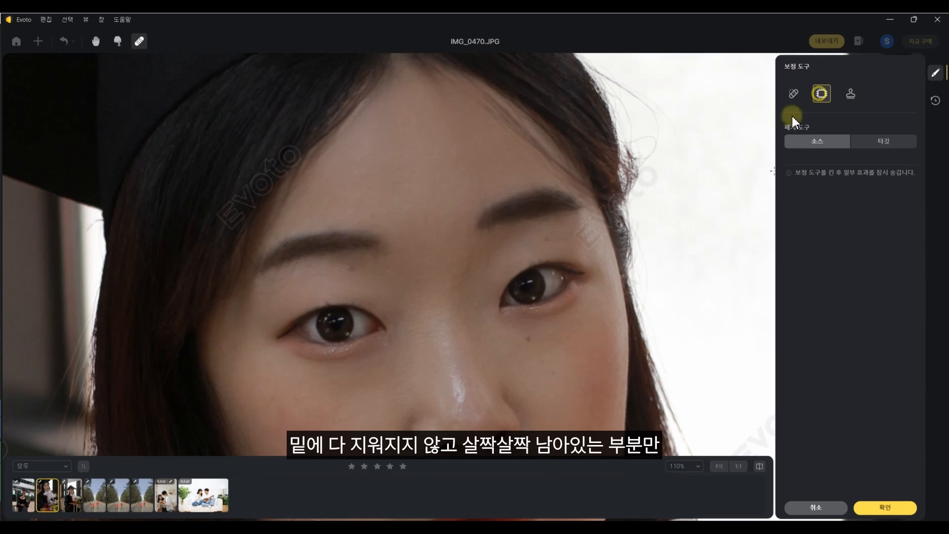
pyautogui.moveTo(470, 275)
pyautogui.mouseDown()
pyautogui.moveTo(451, 267)
pyautogui.moveTo(476, 233)
pyautogui.moveTo(470, 278)
pyautogui.moveTo(497, 258)
pyautogui.mouseUp()
pyautogui.moveTo(482, 206)
pyautogui.mouseDown()
pyautogui.moveTo(474, 174)
pyautogui.moveTo(494, 183)
pyautogui.moveTo(482, 204)
pyautogui.mouseUp()
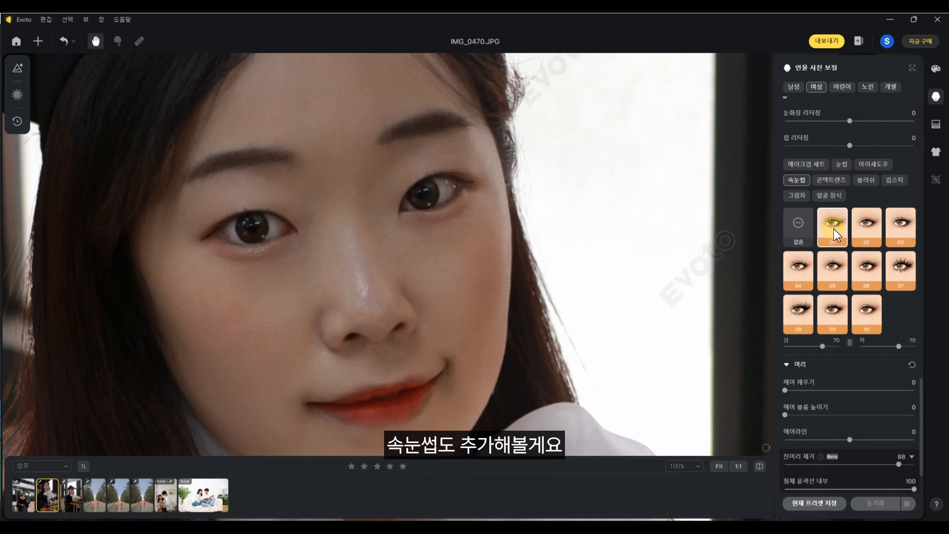
# - Add eyelash (속눈썹) style 01 with unlinked strengths of 37 for the upper and 17 for the lower lashes
pyautogui.click(833, 198)
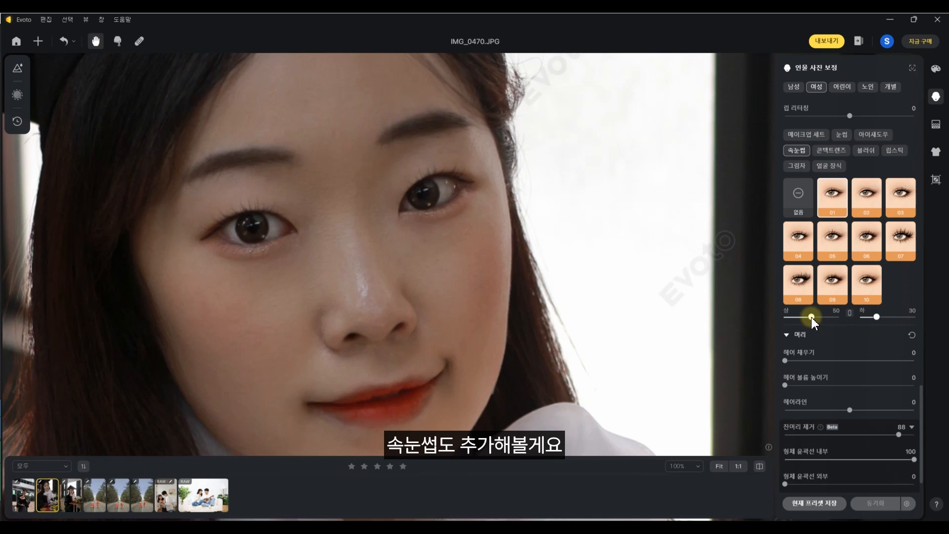
pyautogui.moveTo(811, 317); pyautogui.dragTo(805, 316)
pyautogui.moveTo(877, 316); pyautogui.dragTo(870, 317)
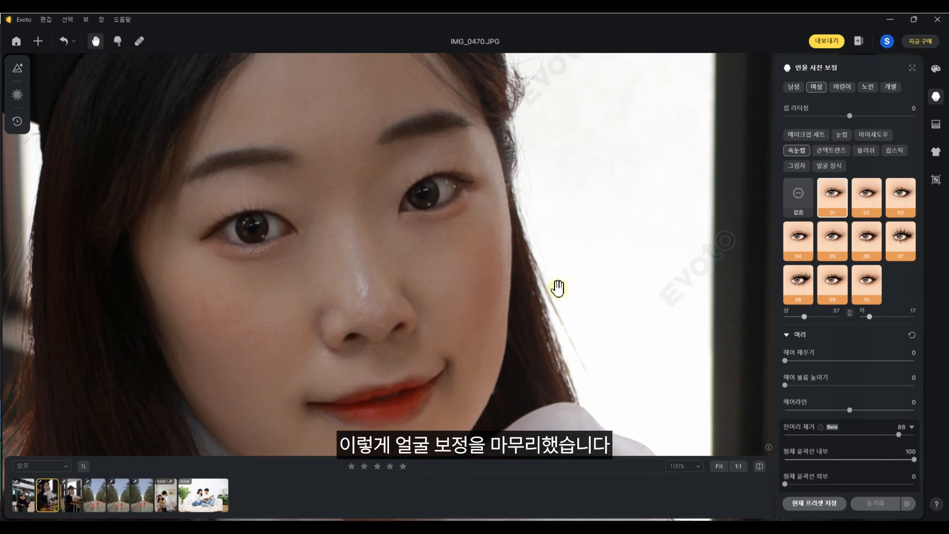
pyautogui.scroll(-5, 581, 320)
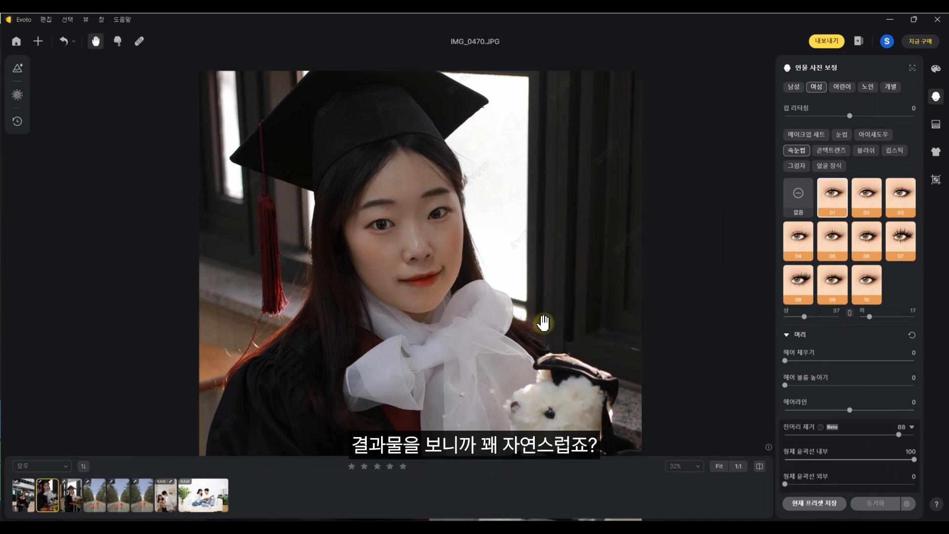
pyautogui.scroll(3, 498, 262)
pyautogui.scroll(-3, 483, 267)
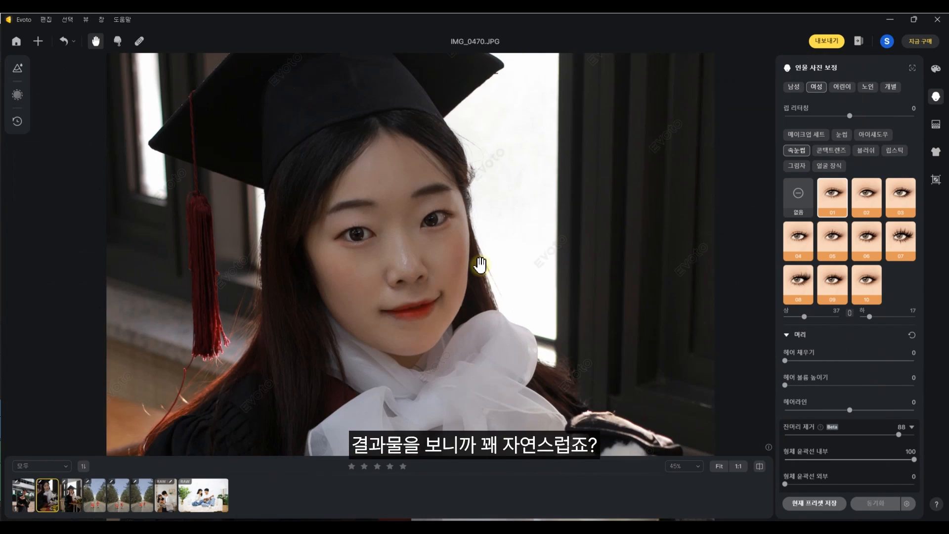
pyautogui.scroll(2, 459, 317)
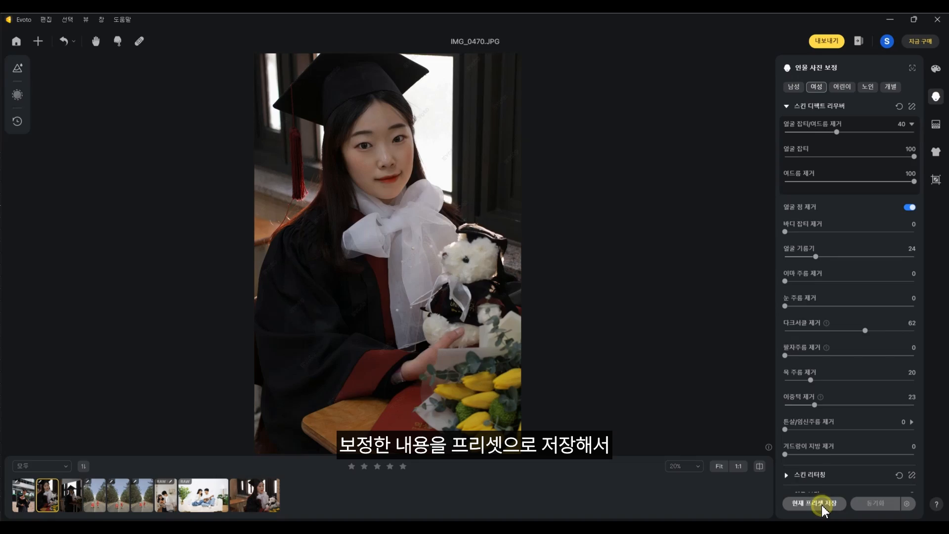
# - Save the current retouching as the preset 인물보정샘플, apply it to IMG_0474.JPG and check the face up close
pyautogui.click(815, 503)
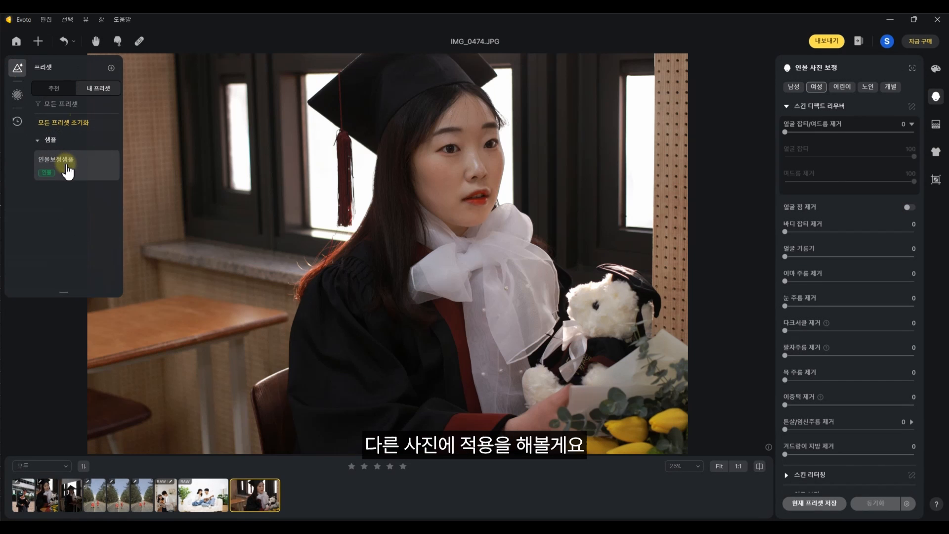
pyautogui.click(68, 170)
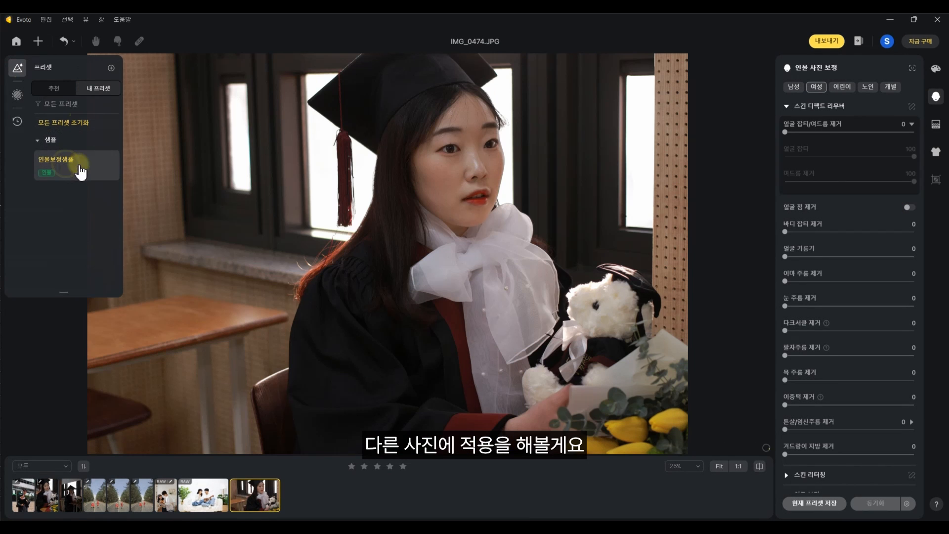
pyautogui.click(483, 238)
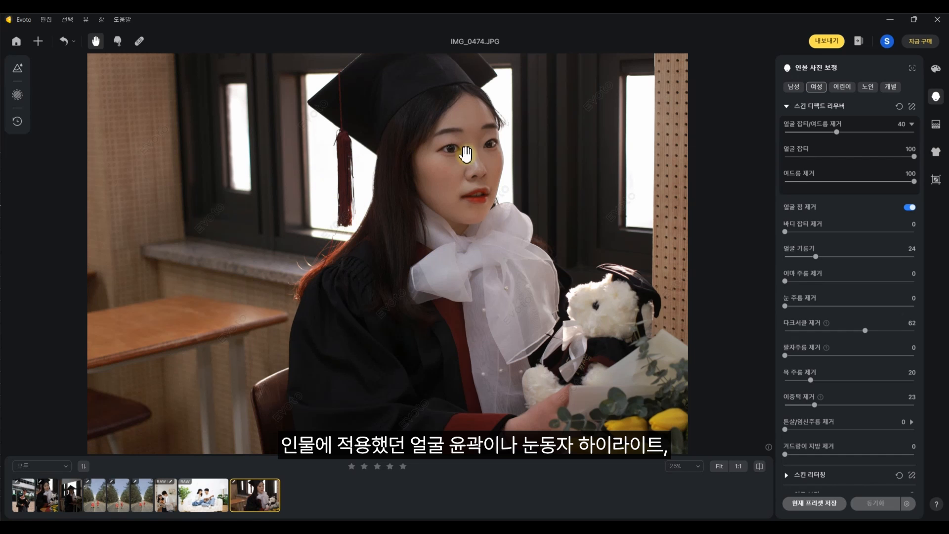
pyautogui.scroll(3, 462, 152)
pyautogui.scroll(-1, 475, 153)
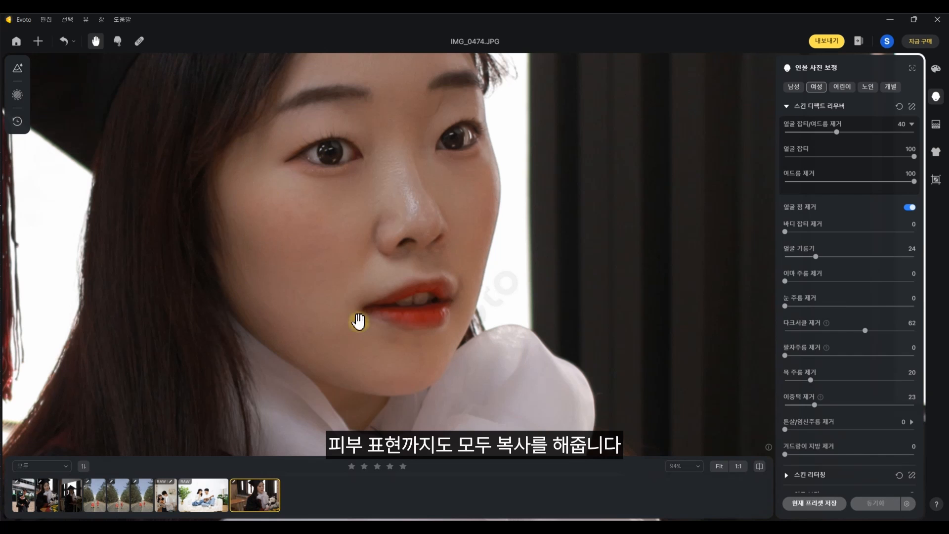
pyautogui.scroll(-4, 329, 318)
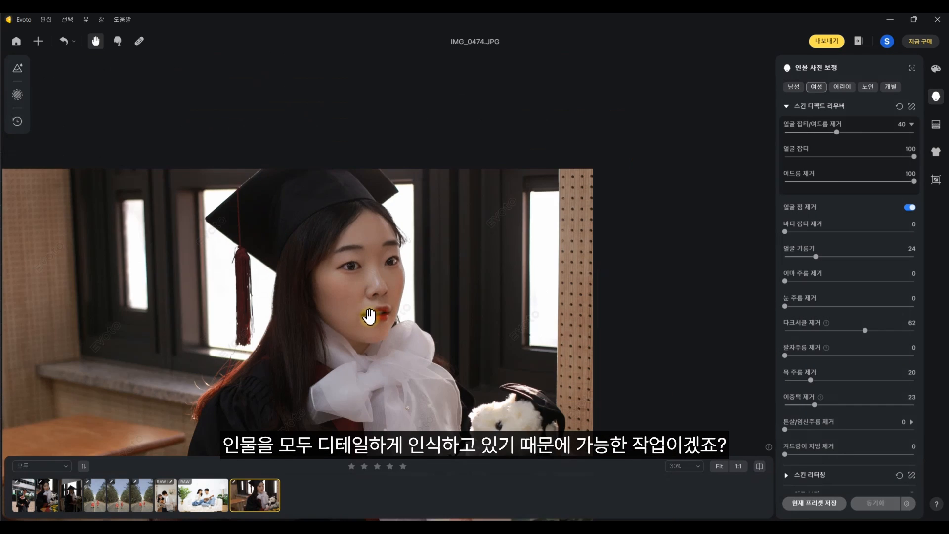
pyautogui.scroll(2, 392, 339)
pyautogui.scroll(-1, 414, 322)
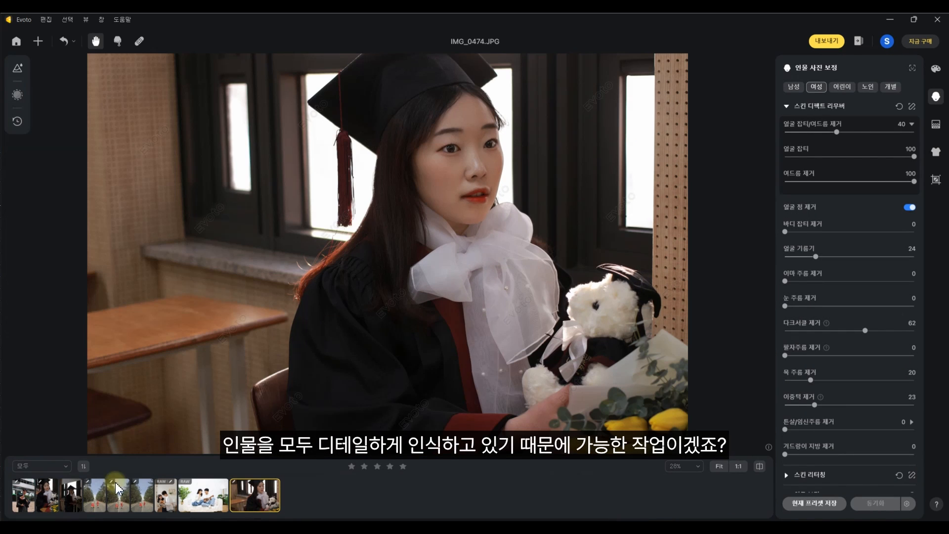
# - Brighten the dark photo IMG_0496.JPG with the AI color style 내추럴
pyautogui.click(70, 499)
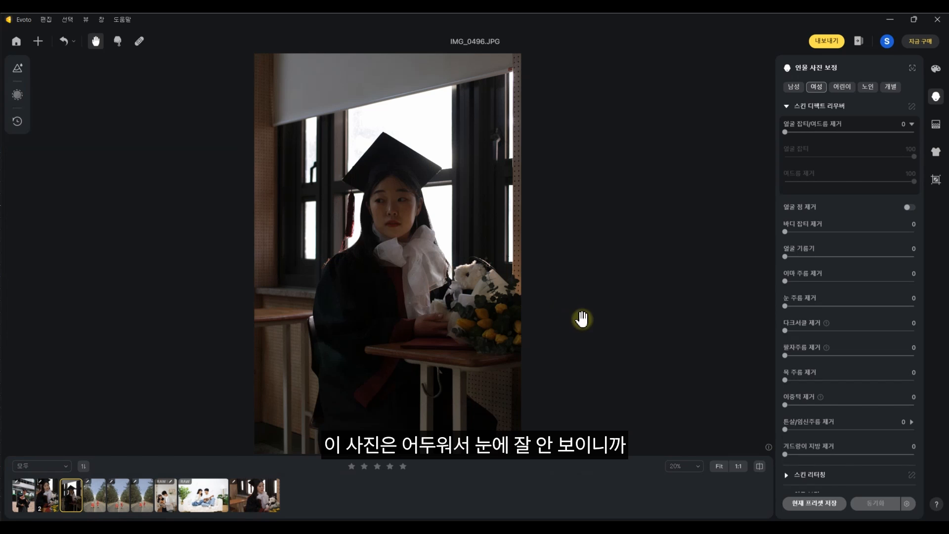
pyautogui.click(936, 69)
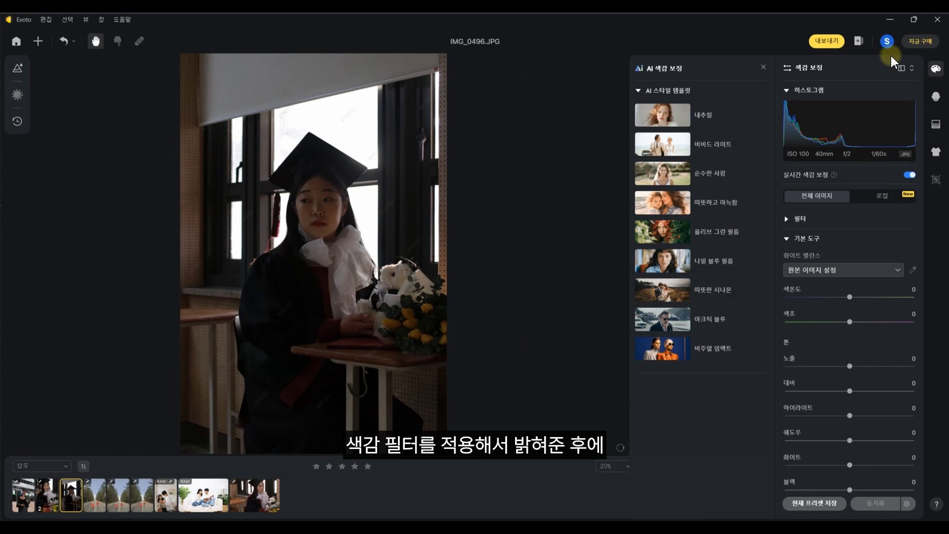
pyautogui.click(669, 117)
# - Apply the saved preset 인물보정샘플 to IMG_0496.JPG and examine the retouched portrait
pyautogui.click(18, 67)
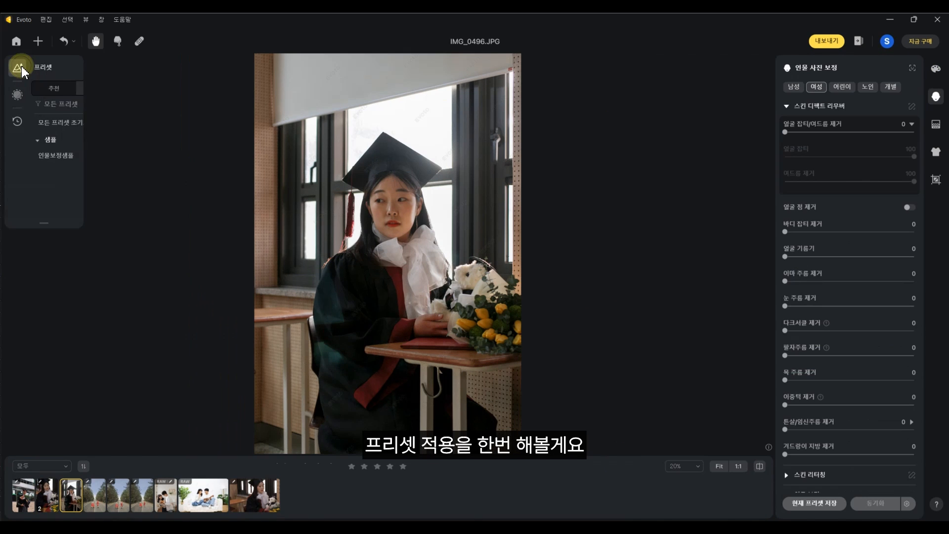
pyautogui.click(65, 162)
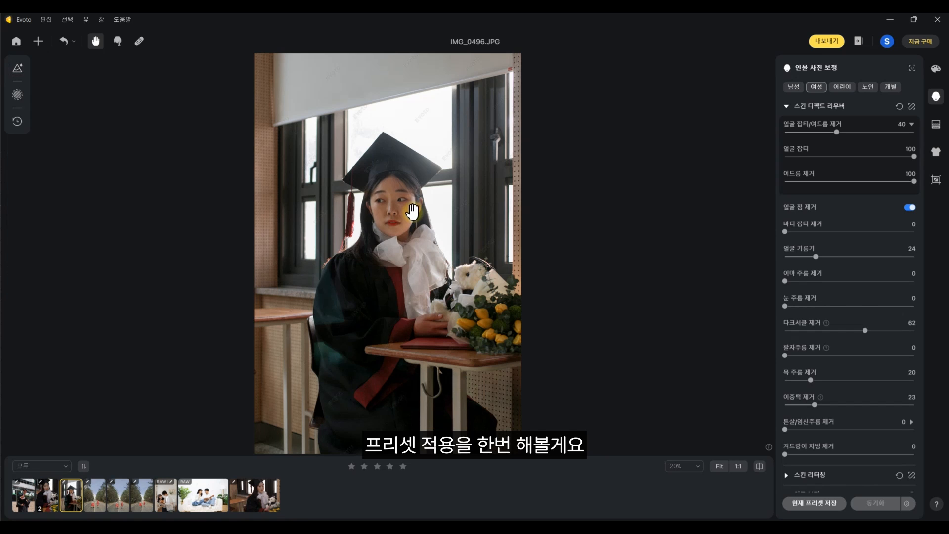
pyautogui.scroll(3, 408, 204)
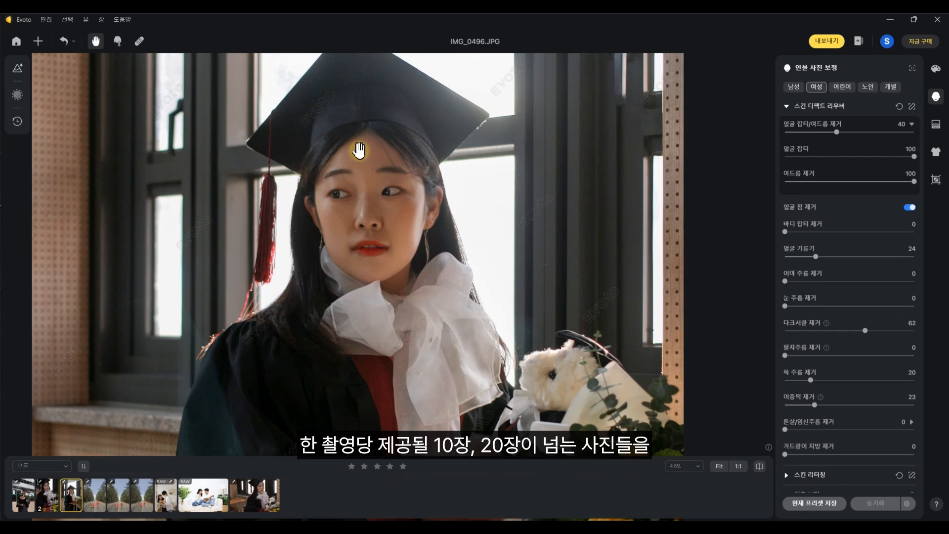
pyautogui.scroll(-2, 359, 274)
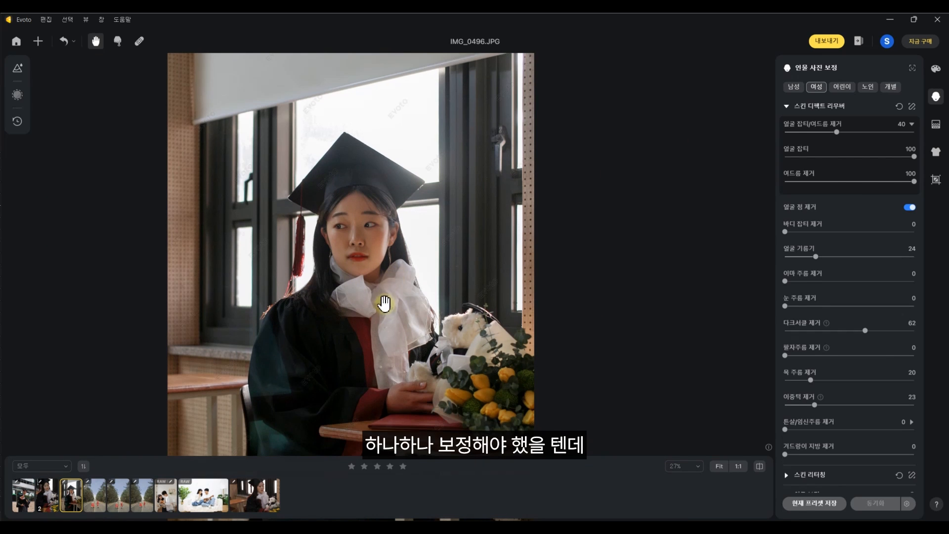
pyautogui.scroll(-2, 385, 262)
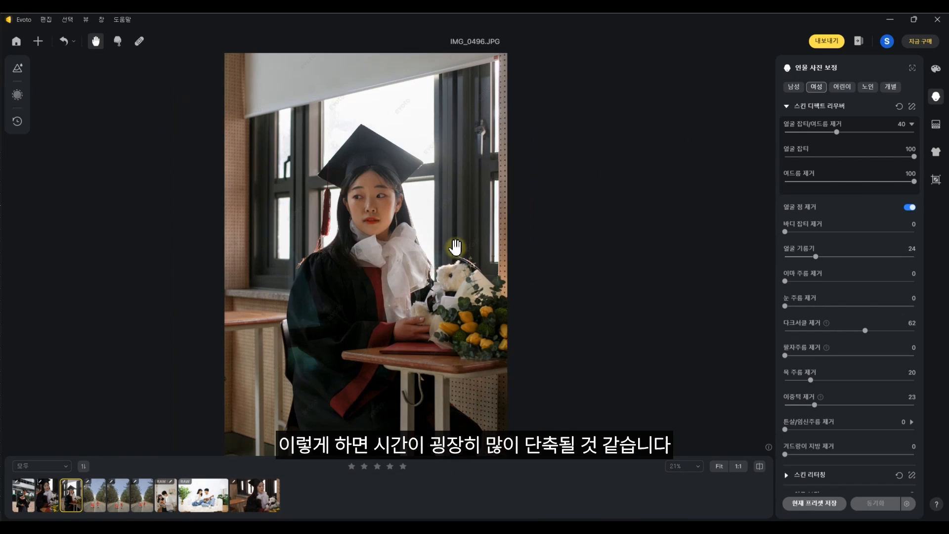
# - Review the retouched graduation photos and open the tree-lined road photo 너의사진관 (153).jpg
pyautogui.click(47, 497)
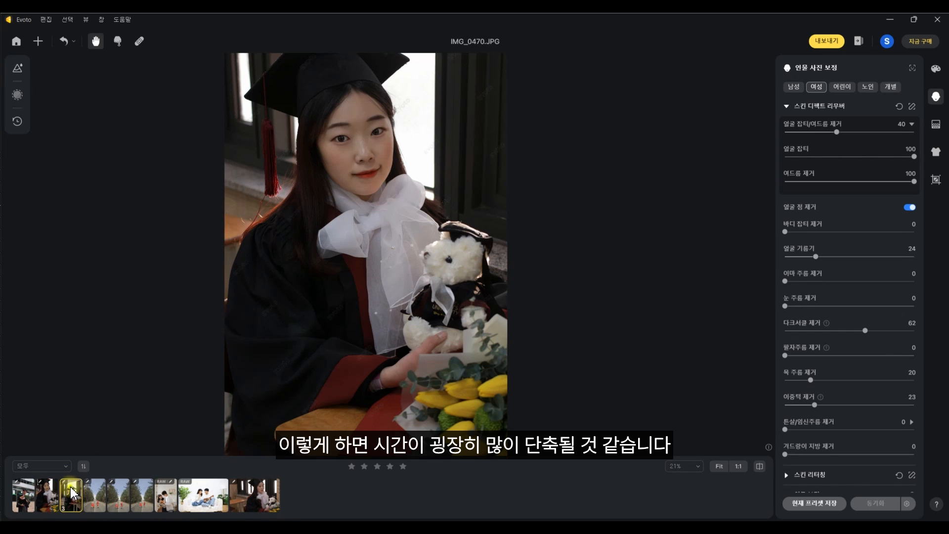
pyautogui.press('Right')
pyautogui.press('Right')
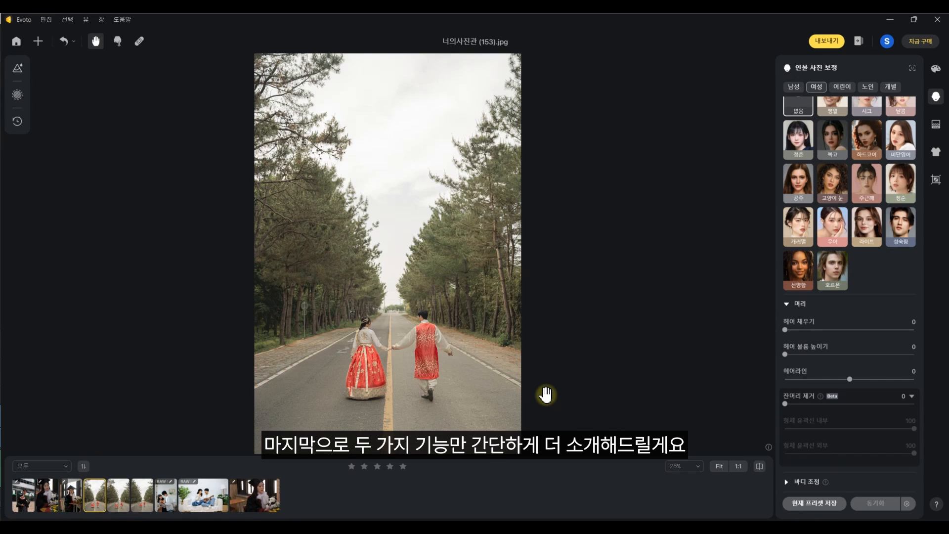
pyautogui.press('Right')
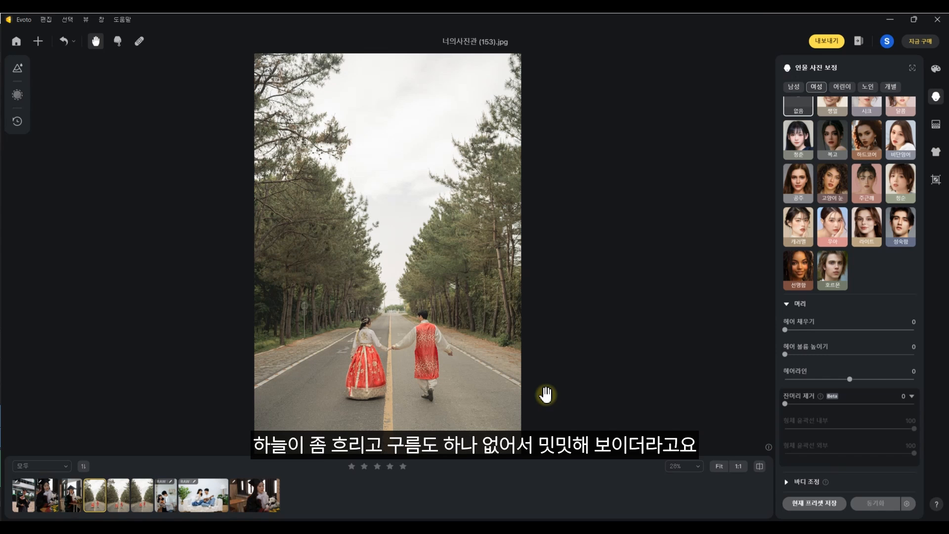
# - Replace the photo's overcast sky with recommended blue sky (푸른 하늘) 05 using sky replacement (하늘 교체)
pyautogui.click(936, 124)
pyautogui.scroll(3, 870, 218)
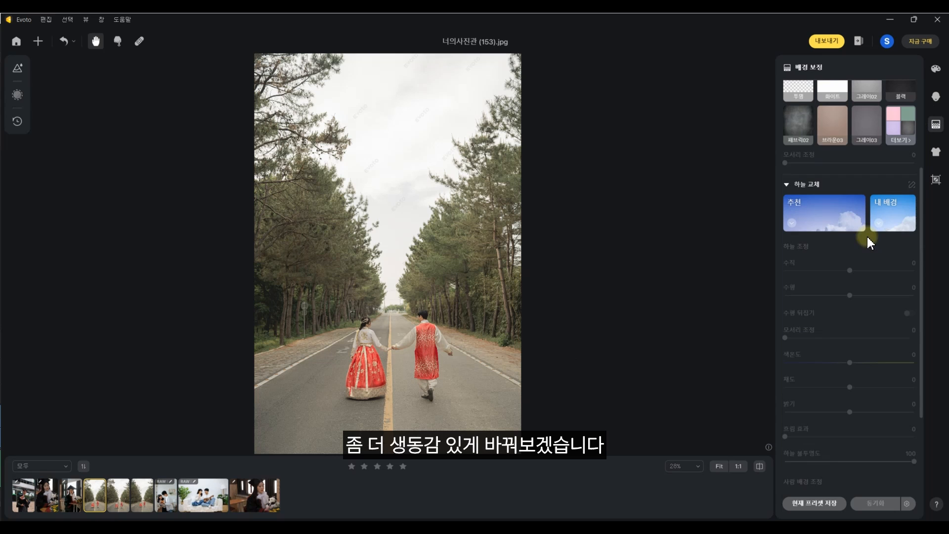
pyautogui.click(834, 222)
pyautogui.scroll(-2, 835, 301)
pyautogui.scroll(2, 850, 337)
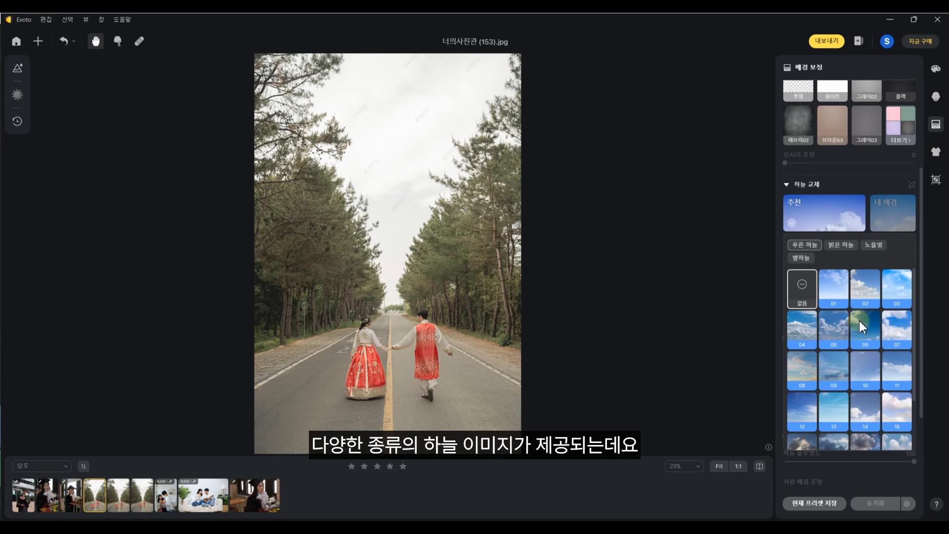
pyautogui.click(834, 325)
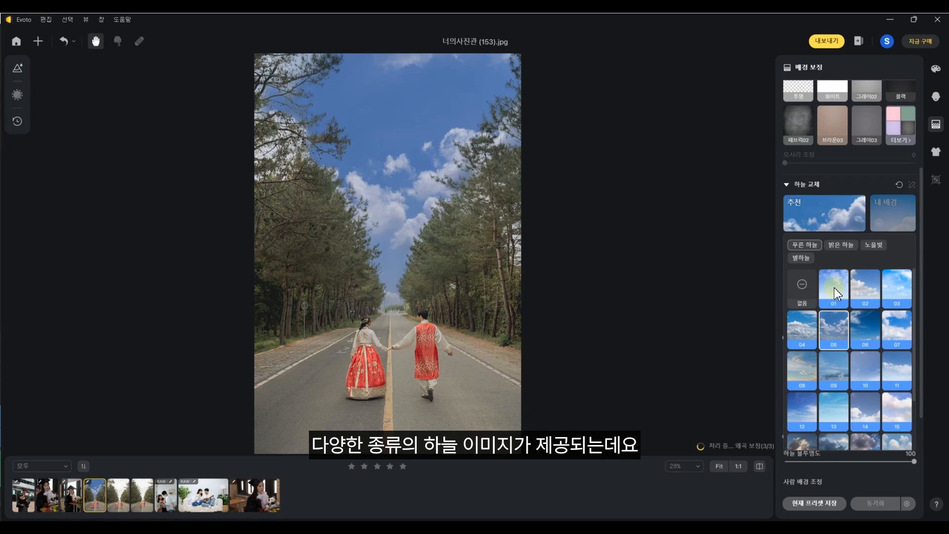
# - Try sunset (노을빛) skies 01 and 08 and starry sky (별하늘) 04 on the road photo
pyautogui.click(874, 245)
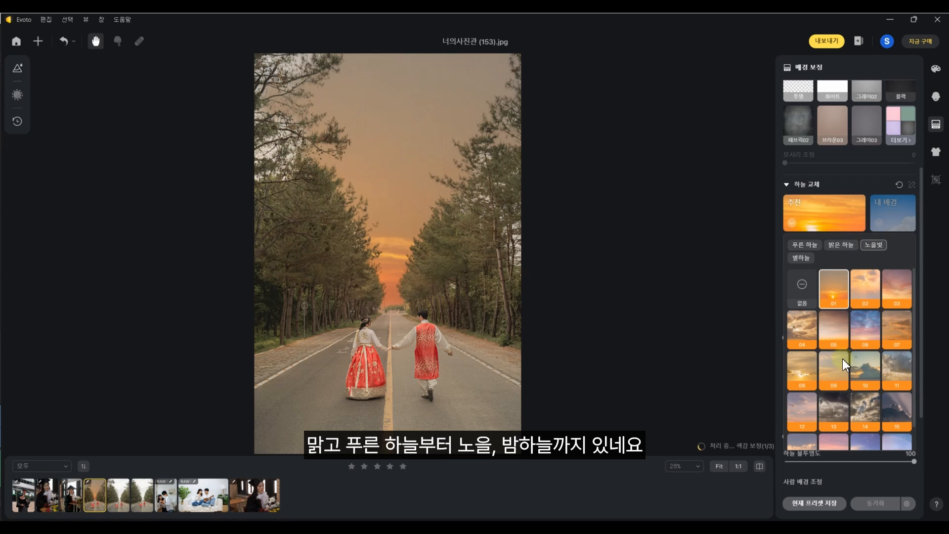
pyautogui.click(799, 375)
pyautogui.click(801, 258)
pyautogui.click(808, 333)
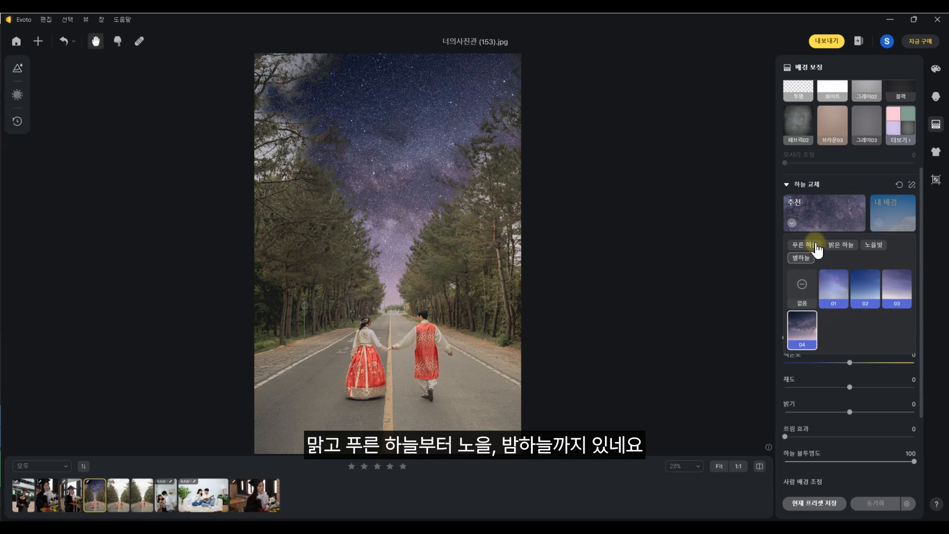
# - Switch the sky back to blue sky (푸른 하늘) 05 and examine the edges around the tree branches
pyautogui.click(805, 245)
pyautogui.scroll(5, 271, 126)
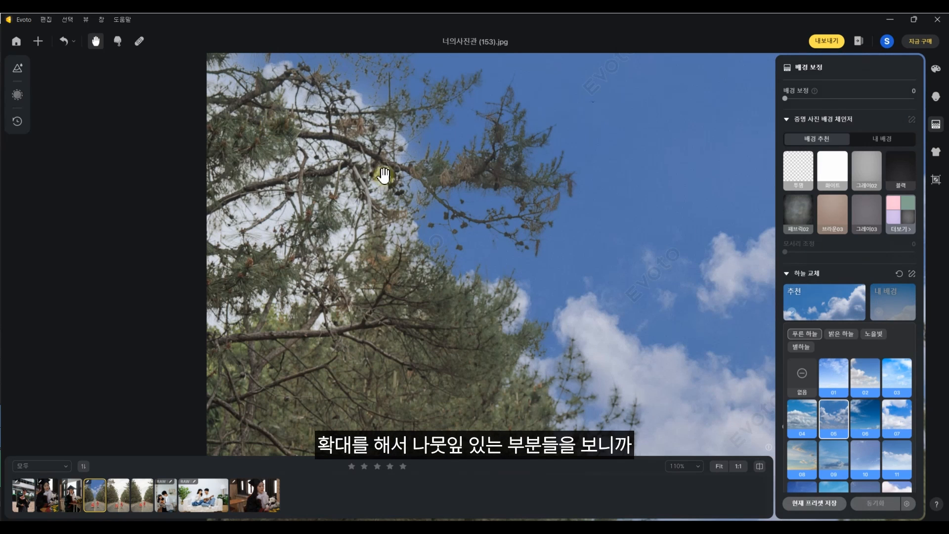
pyautogui.moveTo(229, 205); pyautogui.dragTo(286, 265)
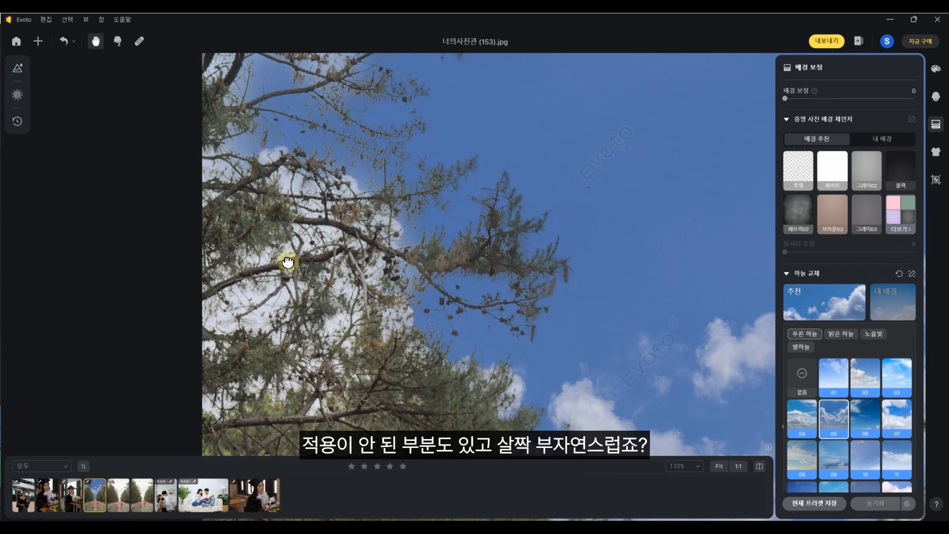
# - Add the missed sky areas between the branches to the sky mask with the refine brush (다듬기 브러시) at size 290 and softness 75
pyautogui.click(913, 274)
pyautogui.click(912, 327)
pyautogui.click(881, 122)
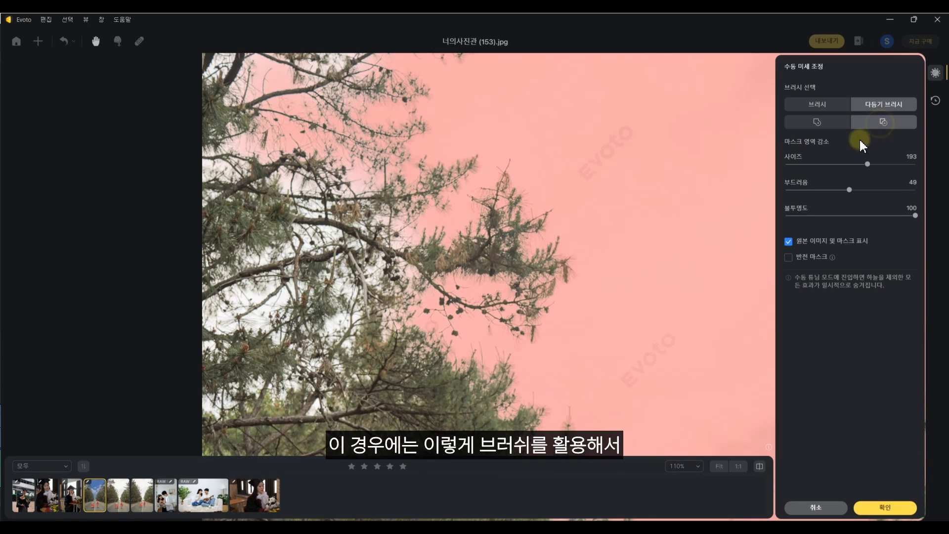
pyautogui.moveTo(339, 191)
pyautogui.mouseDown()
pyautogui.moveTo(239, 269)
pyautogui.moveTo(414, 246)
pyautogui.moveTo(278, 314)
pyautogui.moveTo(222, 98)
pyautogui.mouseUp()
pyautogui.scroll(3, 346, 106)
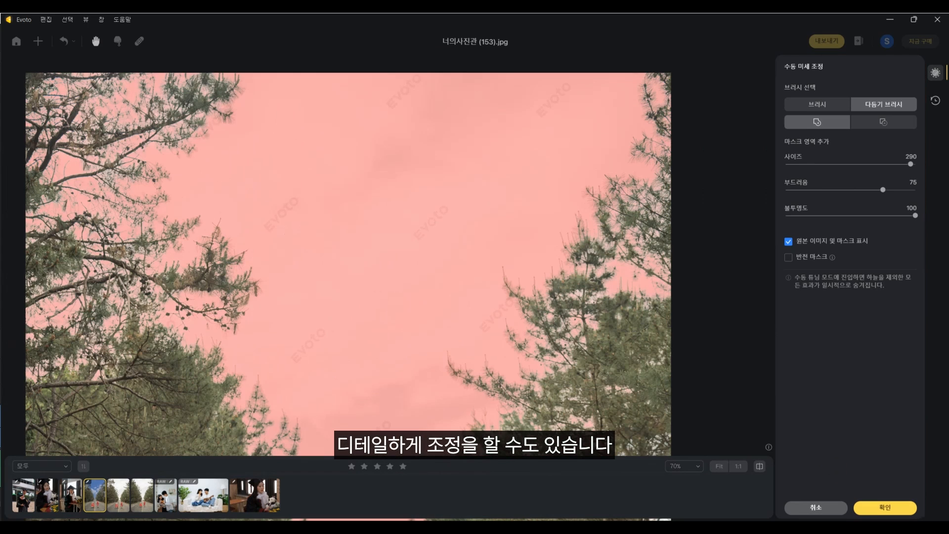
pyautogui.click(905, 510)
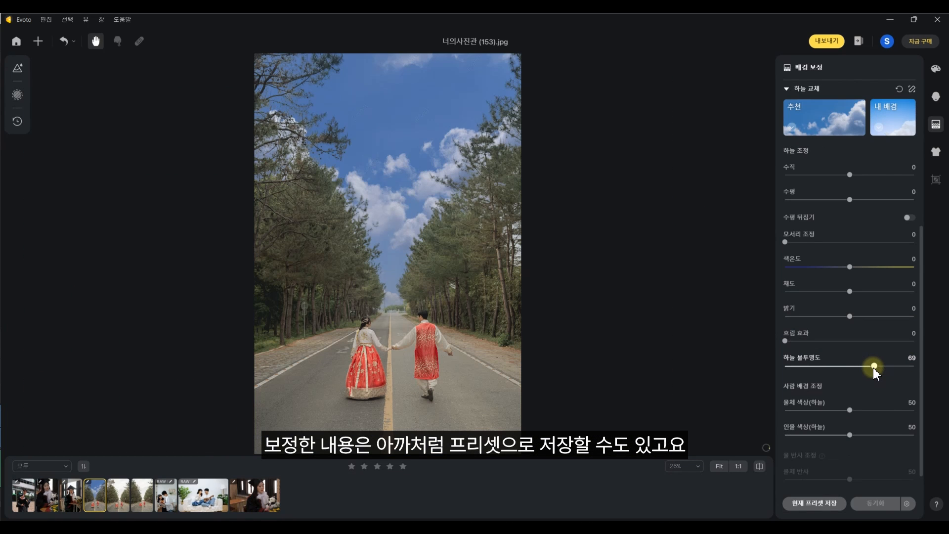
# - Copy the sky edit with sky opacity (하늘 불투명도) 69 onto photos 너의사진관 (159).jpg and 너의사진관 (171).jpg
pyautogui.hotkey('ctrl', 'c')
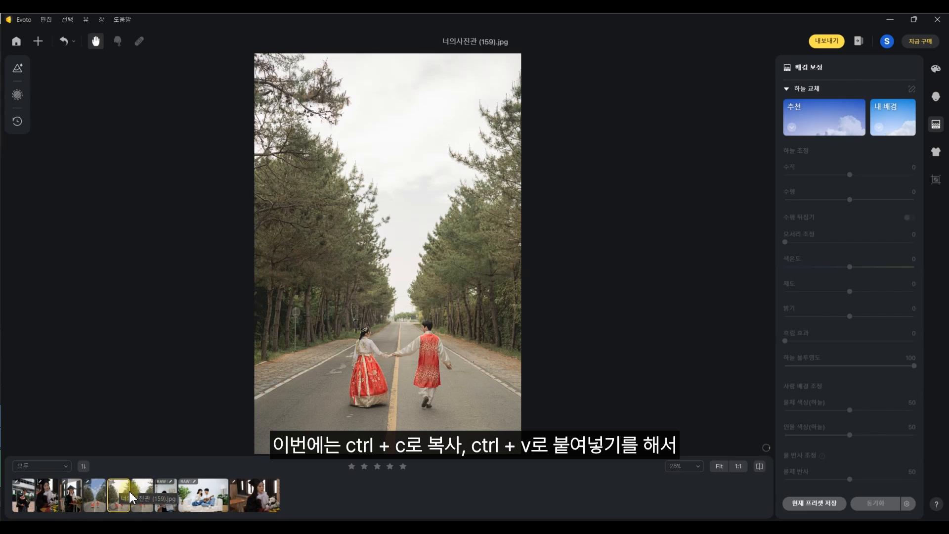
pyautogui.hotkey('ctrl', 'v')
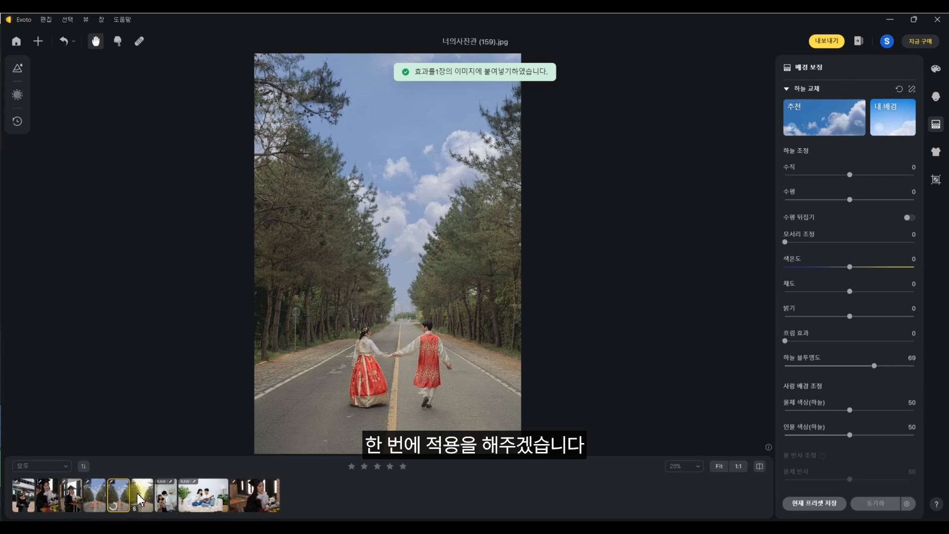
pyautogui.click(140, 499)
pyautogui.hotkey('ctrl', 'v')
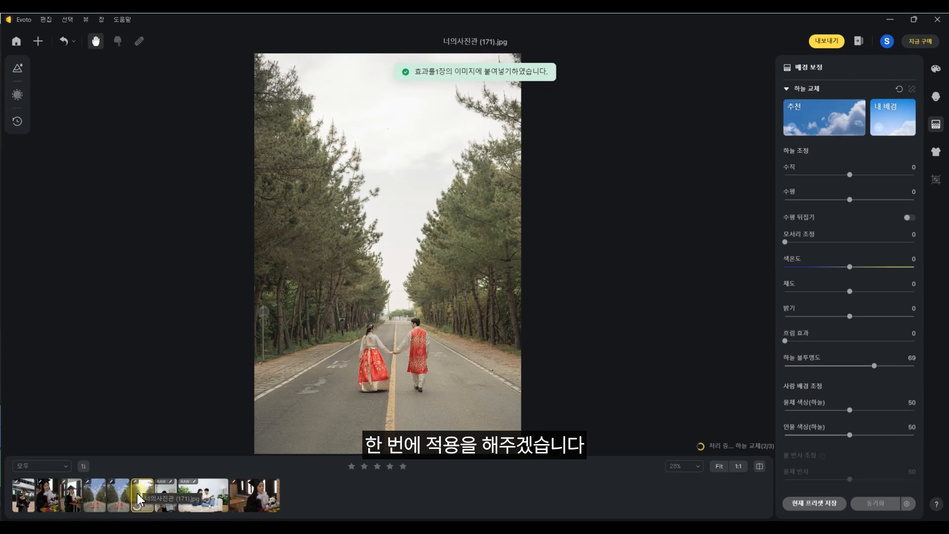
# - Open 167A5406.CR2 and retouch the woman's skin and face shape, including dark circles 46, smile lines 30, neck wrinkles 87 and double chin removal
pyautogui.click(167, 495)
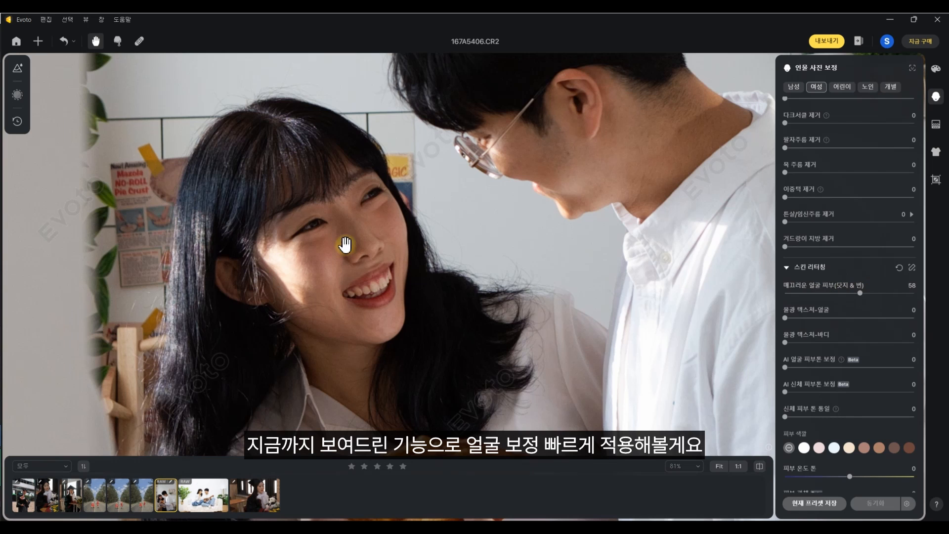
pyautogui.scroll(2, 339, 240)
pyautogui.scroll(-1, 872, 293)
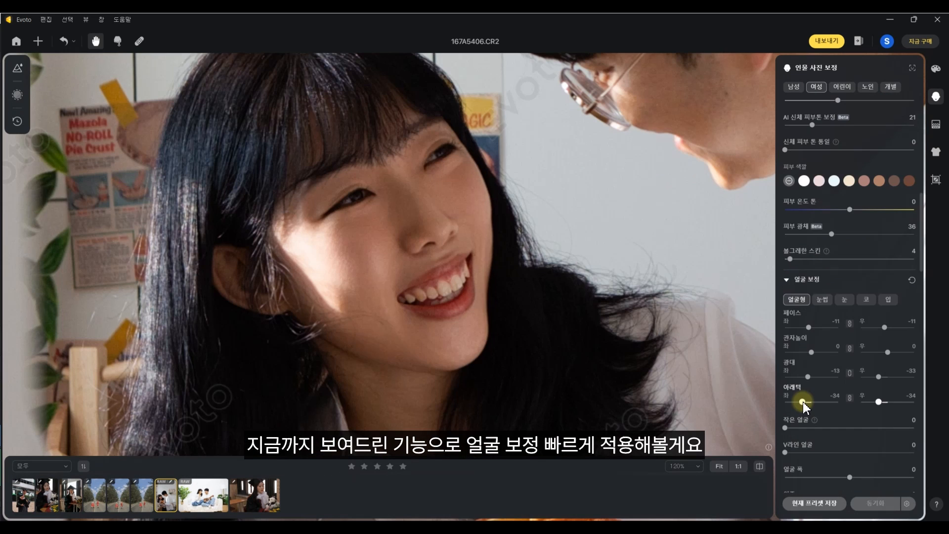
pyautogui.moveTo(802, 402); pyautogui.dragTo(808, 408)
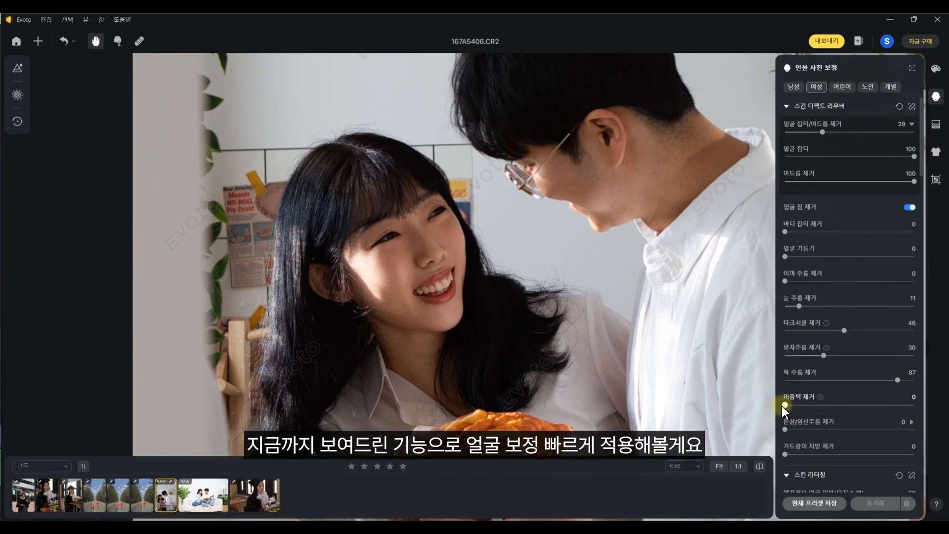
pyautogui.moveTo(785, 404); pyautogui.dragTo(834, 405)
# - Apply catchlight (밝은 눈) 04 to the woman's eyes with an amount of 72 for both eyes
pyautogui.click(801, 405)
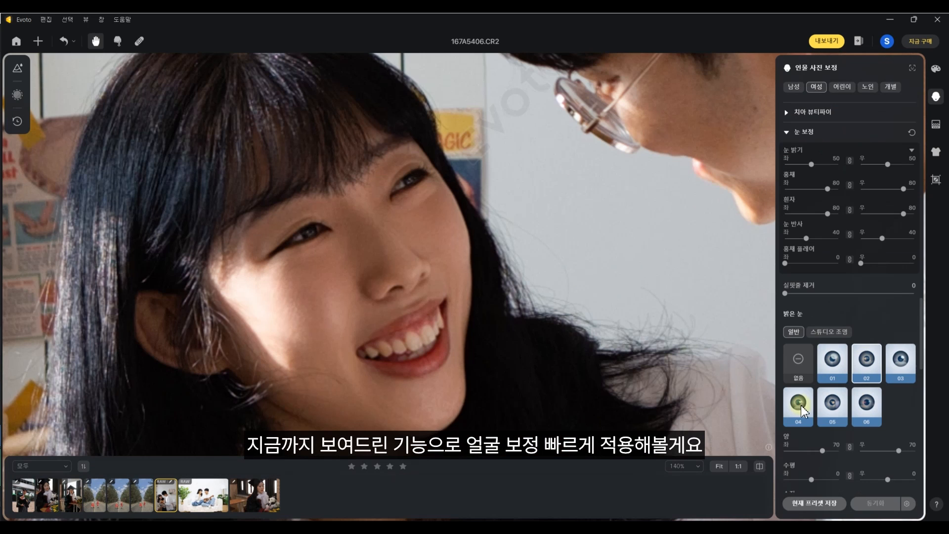
pyautogui.moveTo(815, 451)
pyautogui.mouseDown()
pyautogui.moveTo(832, 449)
pyautogui.moveTo(824, 451)
pyautogui.mouseUp()
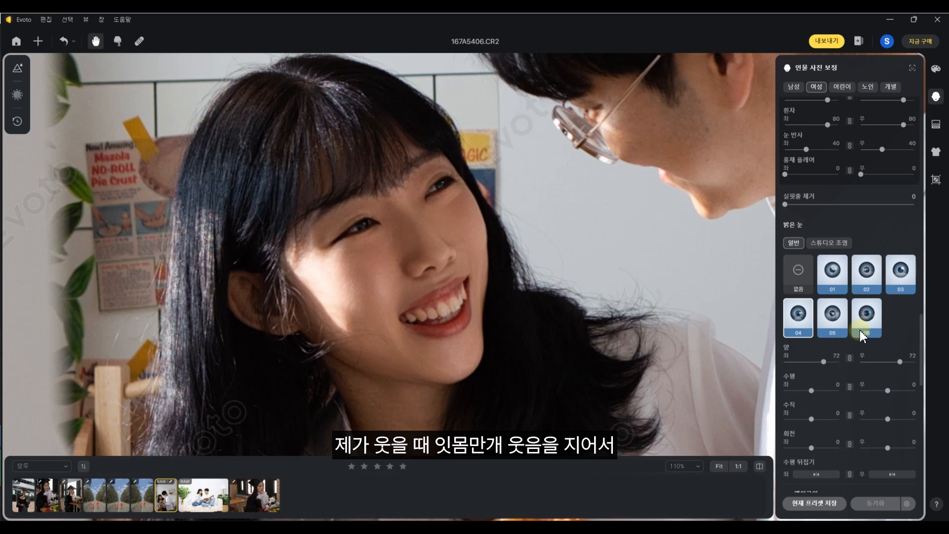
pyautogui.scroll(-5, 840, 310)
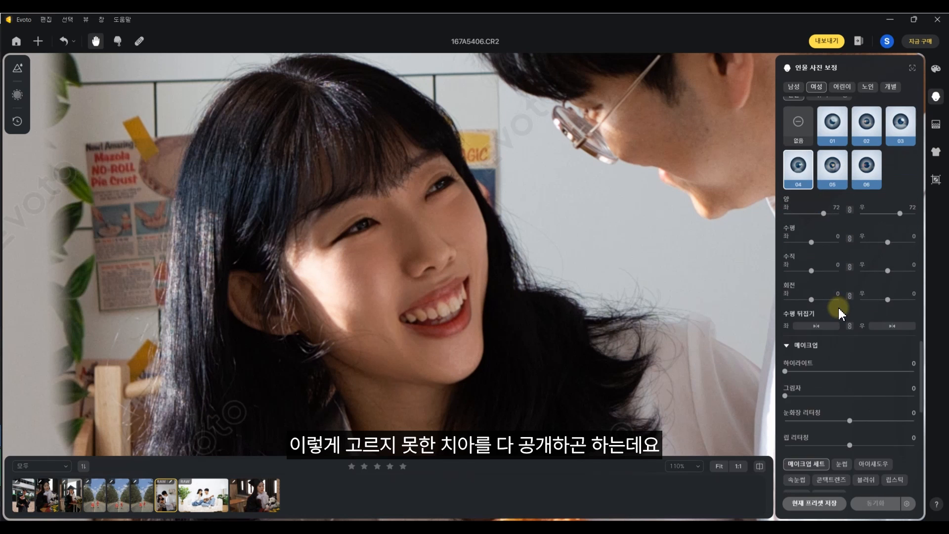
# - Enable teeth correction (치아 교정) for the woman's smile and set teeth whitening (치아 미백) to 31
pyautogui.scroll(10, 838, 306)
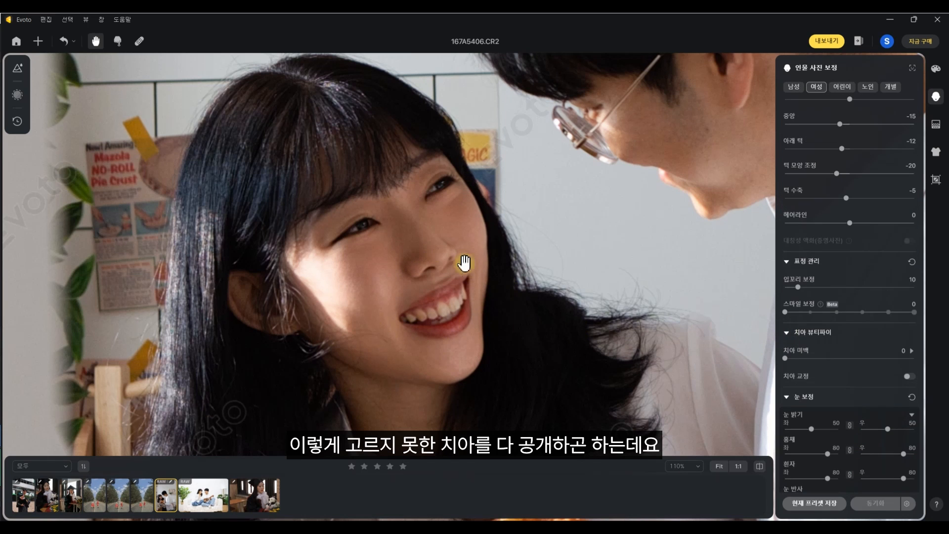
pyautogui.click(906, 376)
pyautogui.scroll(3, 464, 310)
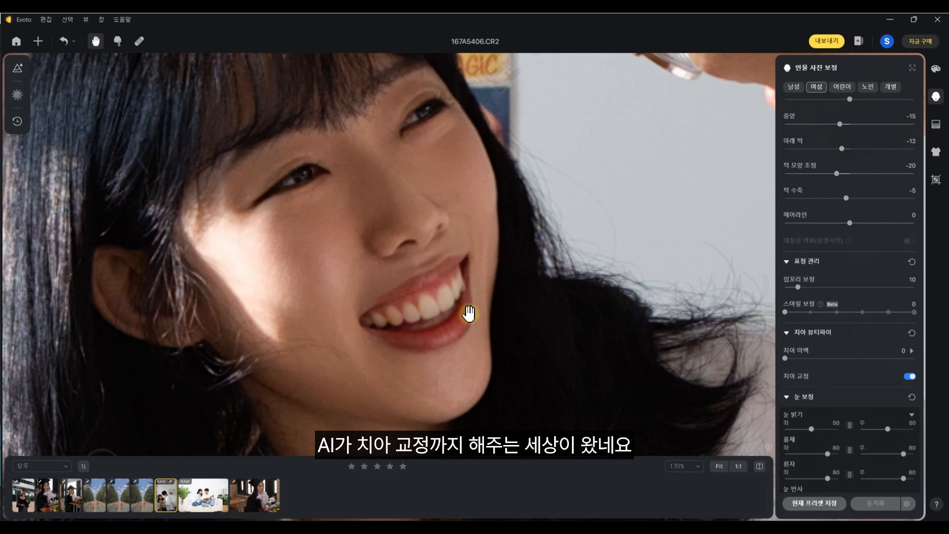
pyautogui.scroll(-5, 464, 311)
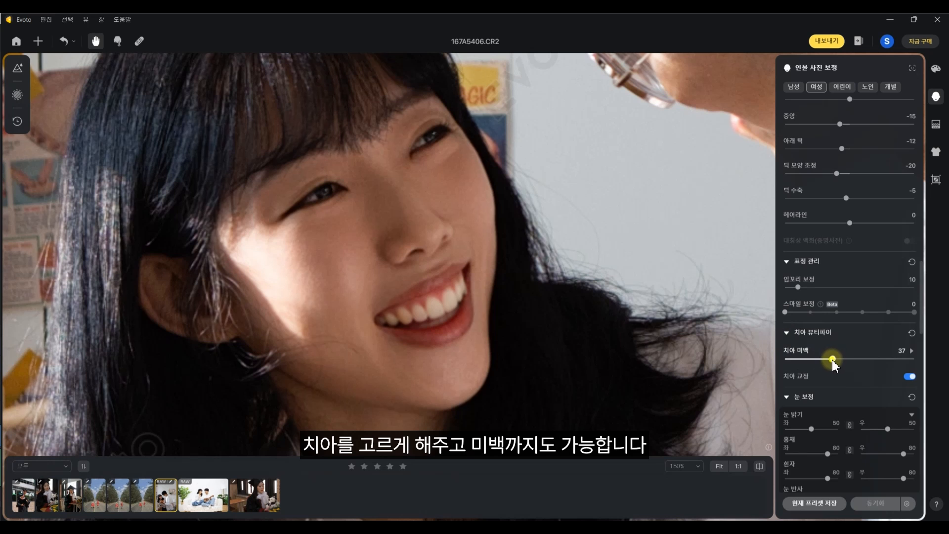
pyautogui.moveTo(833, 360); pyautogui.dragTo(831, 360)
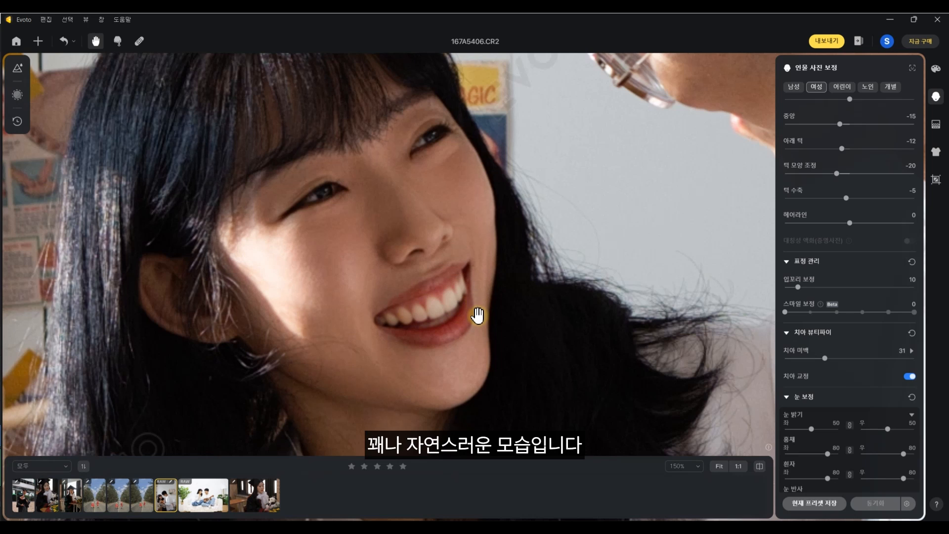
pyautogui.scroll(-5, 477, 311)
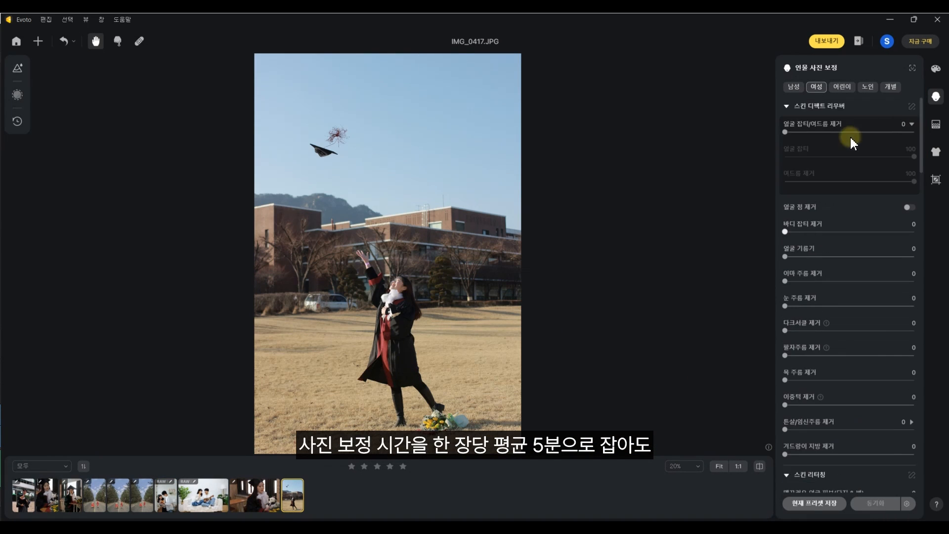
# - Apply the AI style template 비비드 라이트 to IMG_0417.JPG at 62 and adjust highlights to -27, shadows to 37 and whites to -32
pyautogui.click(936, 68)
pyautogui.click(685, 144)
pyautogui.click(718, 148)
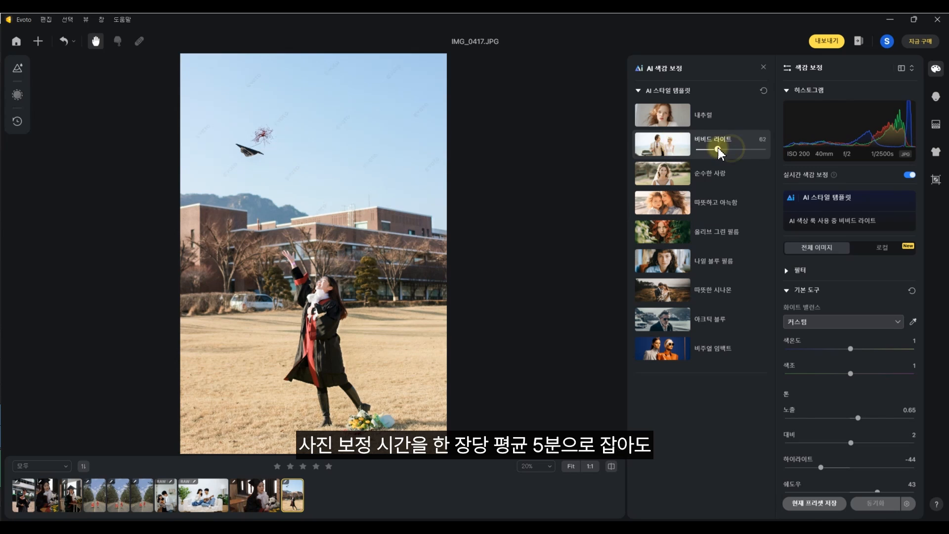
pyautogui.scroll(-10, 865, 321)
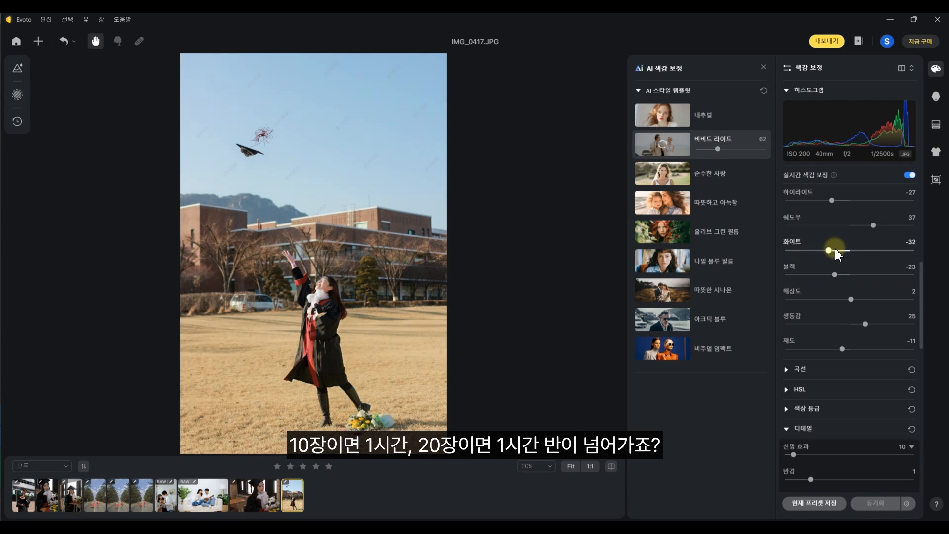
pyautogui.moveTo(850, 302); pyautogui.dragTo(812, 283)
# - Set the graduate's height (키높이) to 21 and lengthen her legs (롱다리) in the body adjustments
pyautogui.click(936, 96)
pyautogui.scroll(-10, 851, 277)
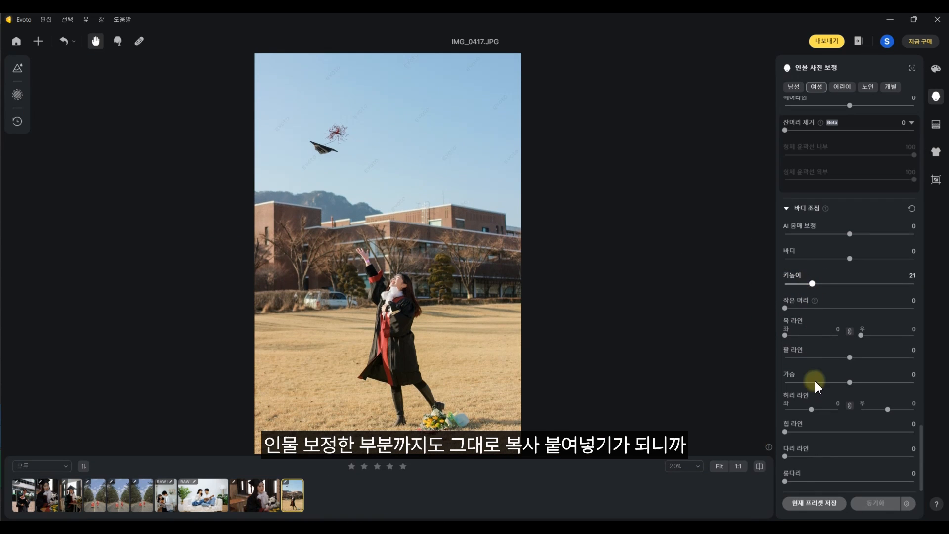
pyautogui.click(814, 480)
# - Try blue sky (푸른 하늘) 19 on the campus photo and settle on blue sky 06 as the replacement
pyautogui.click(936, 124)
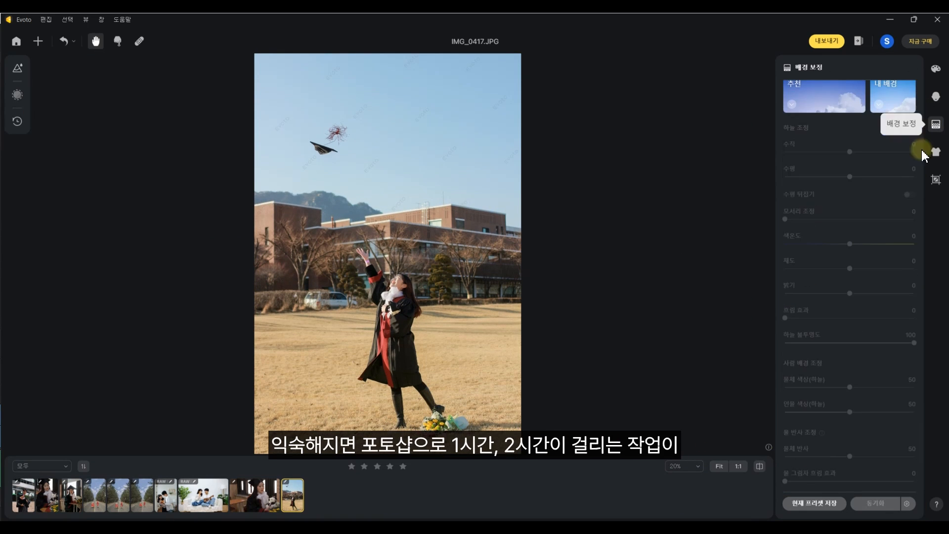
pyautogui.click(830, 226)
pyautogui.scroll(-3, 854, 286)
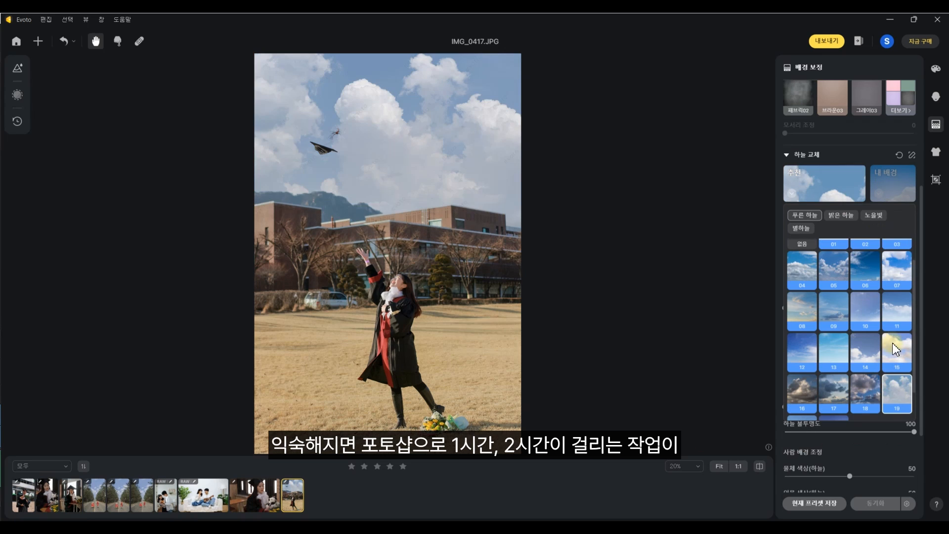
pyautogui.click(887, 359)
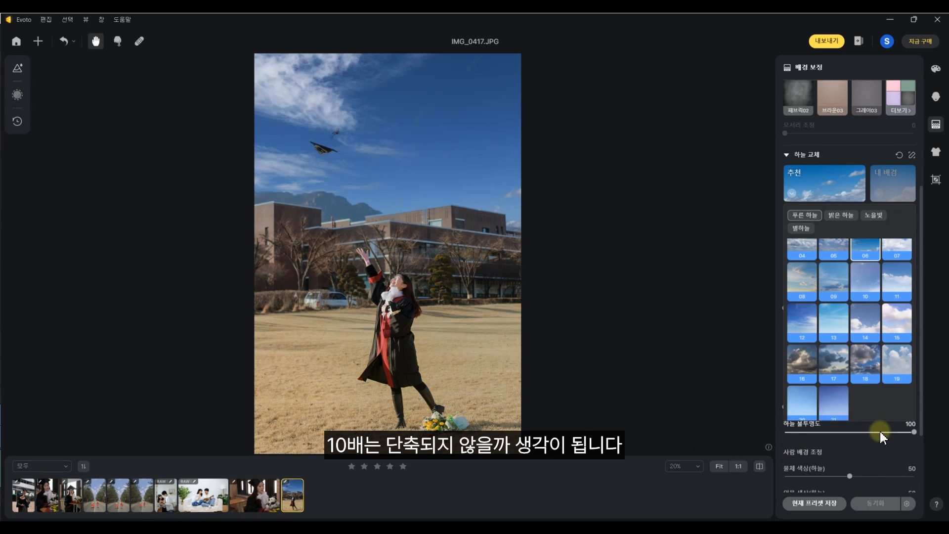
# - Set the replaced sky's vertical position (수직) to 52, colour temperature (색온도) to 9 and sky opacity to 54
pyautogui.scroll(3, 858, 399)
pyautogui.click(879, 360)
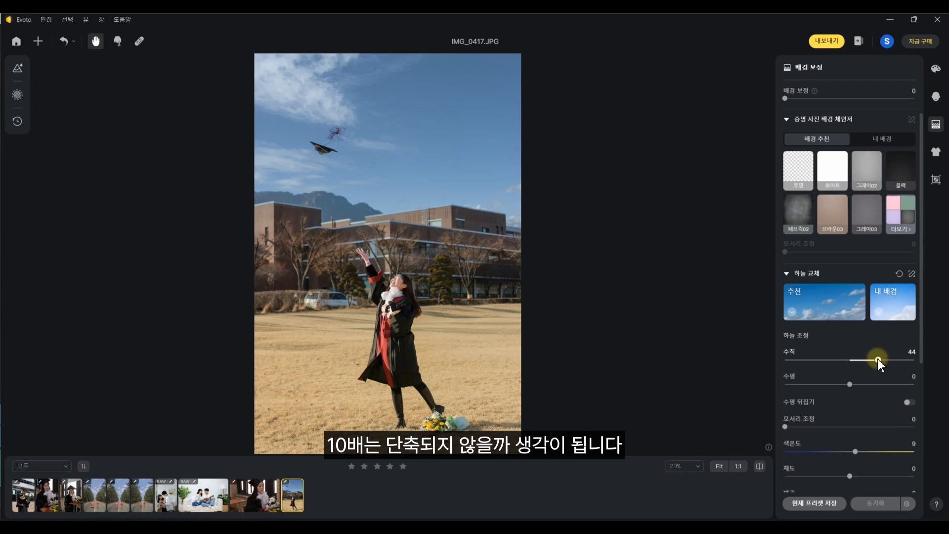
pyautogui.click(884, 360)
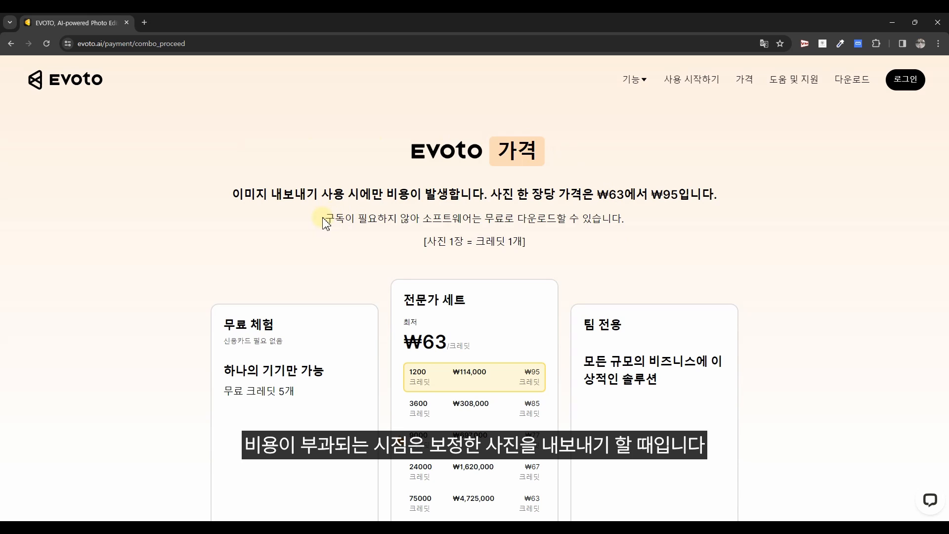
# - Switch to the Evoto pricing page in the browser and review when exports are charged and the price per credit
pyautogui.moveTo(233, 193); pyautogui.dragTo(489, 193)
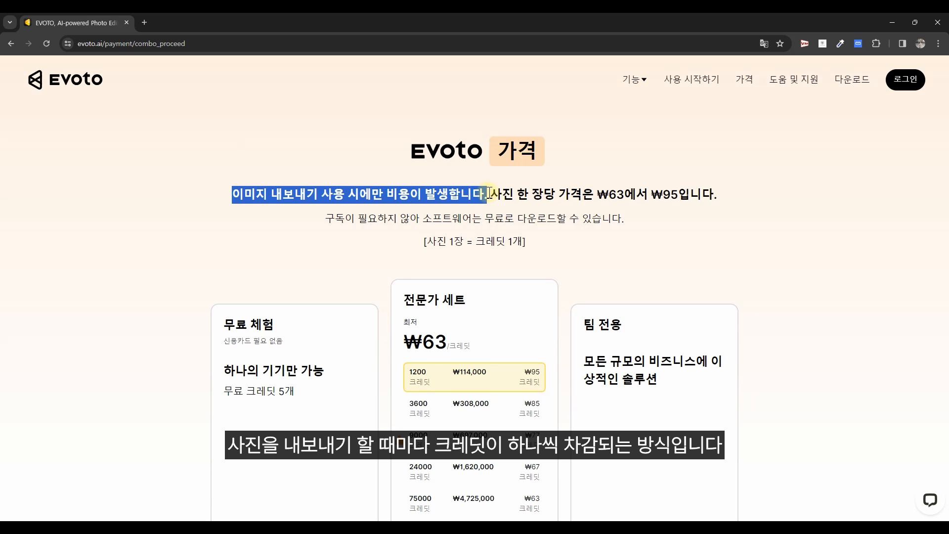
pyautogui.scroll(-3, 530, 239)
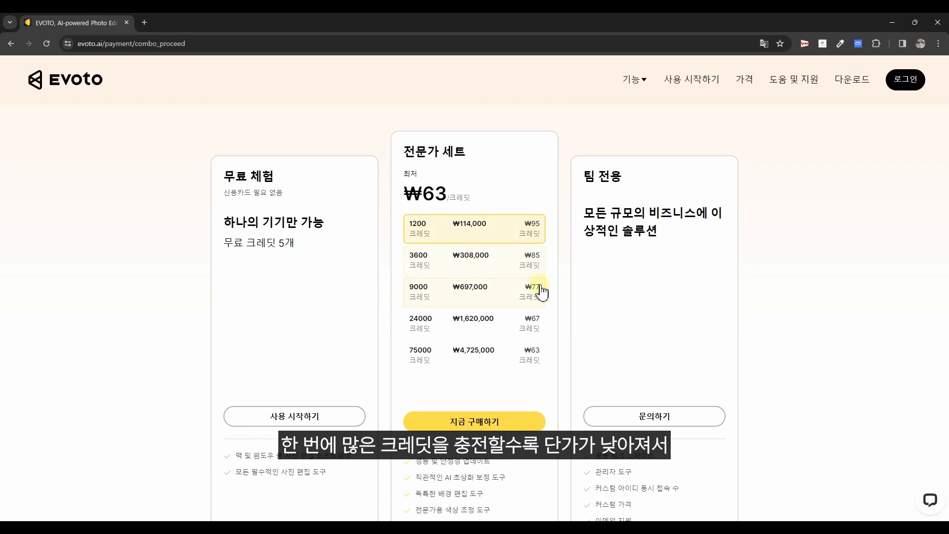
pyautogui.scroll(3, 542, 356)
pyautogui.moveTo(491, 194); pyautogui.dragTo(725, 204)
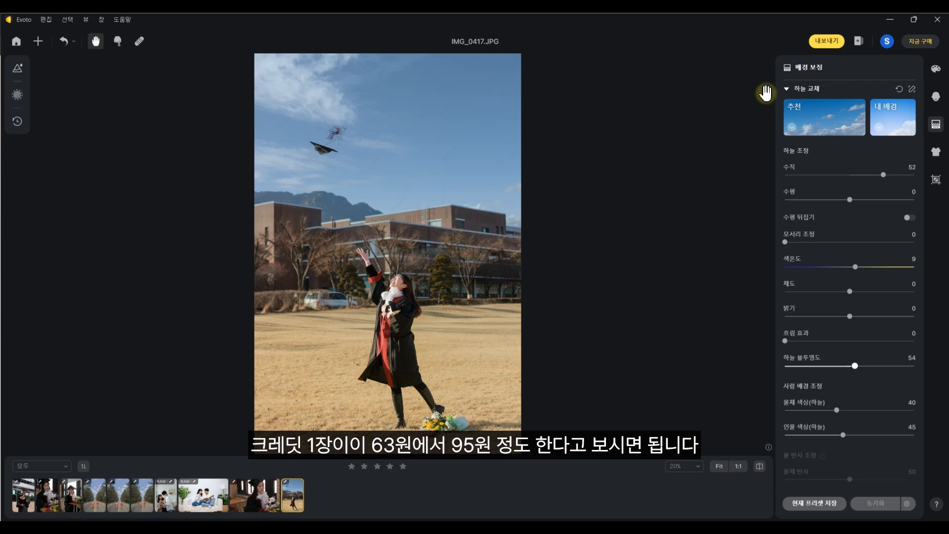
# - Switch back to Evoto, export IMG_0417.JPG to the documents (문서) folder, and view the exported image in an enlarged viewer window
pyautogui.click(829, 41)
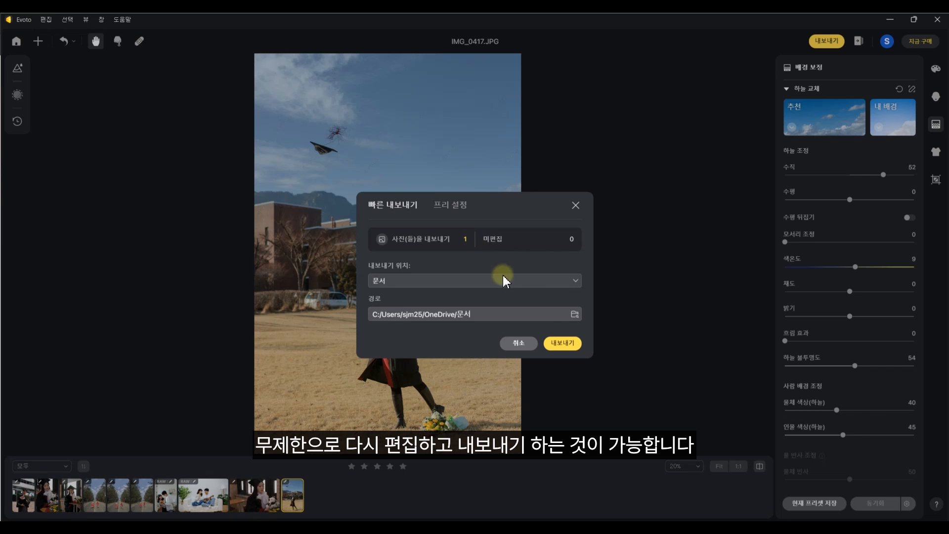
pyautogui.click(560, 346)
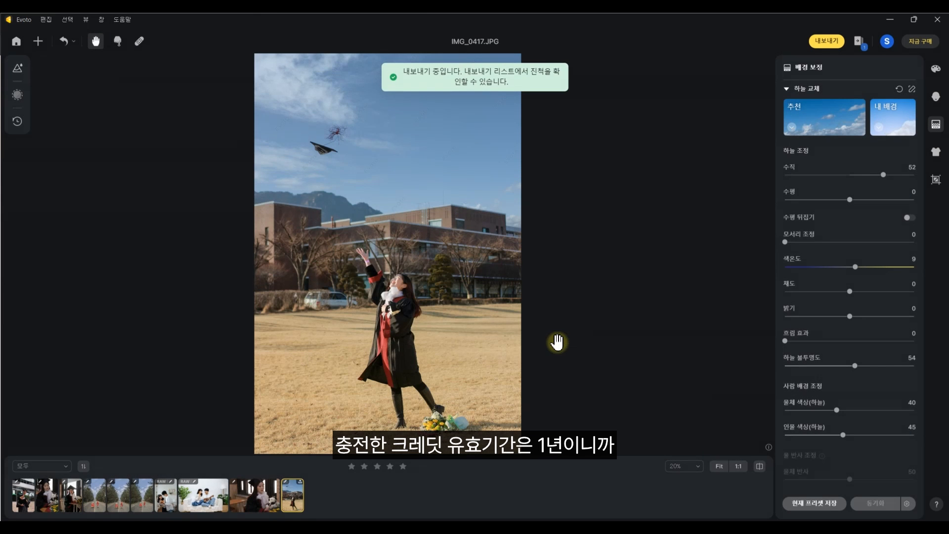
pyautogui.moveTo(492, 94); pyautogui.dragTo(517, 48)
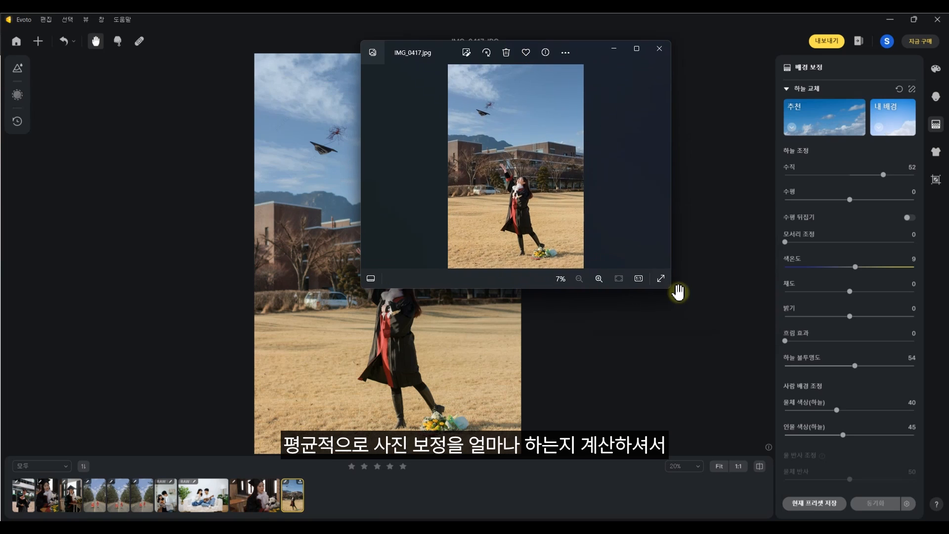
pyautogui.moveTo(670, 288); pyautogui.dragTo(823, 487)
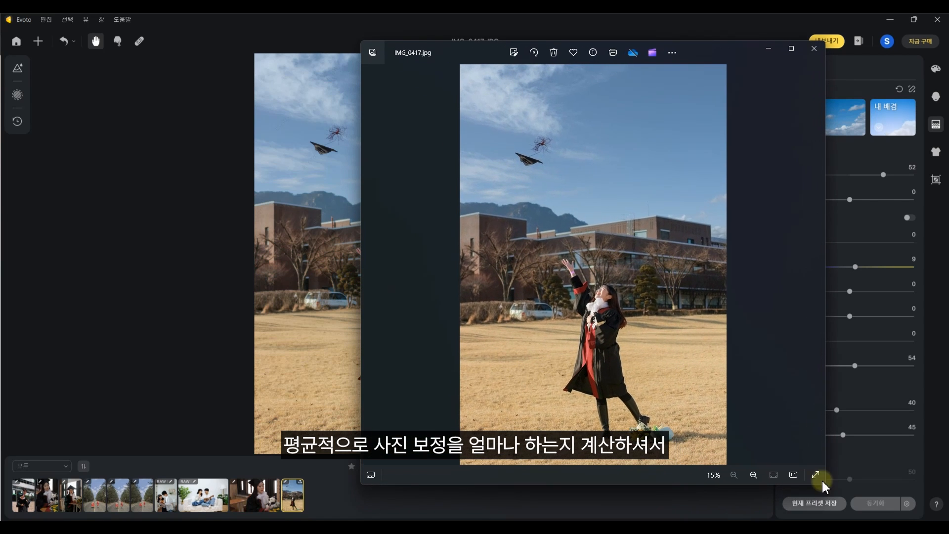
pyautogui.moveTo(703, 51); pyautogui.dragTo(762, 53)
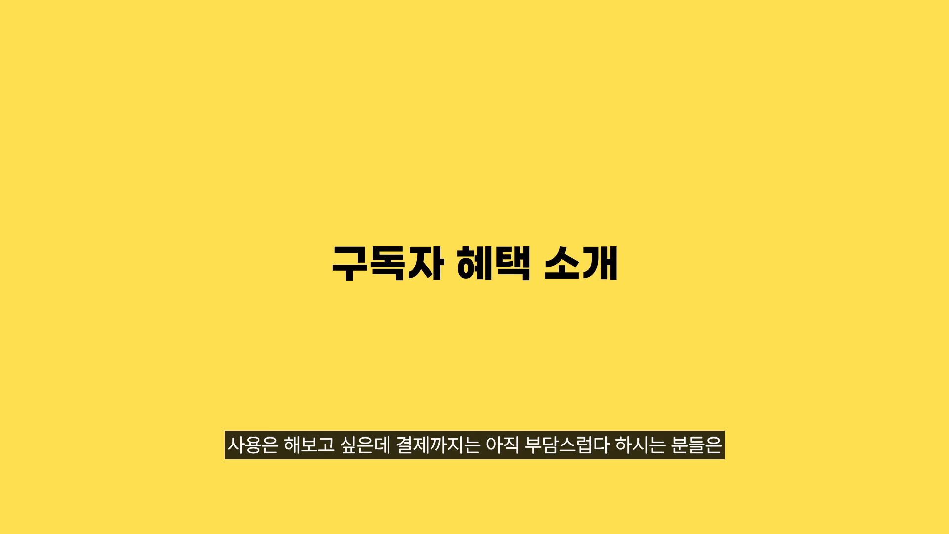